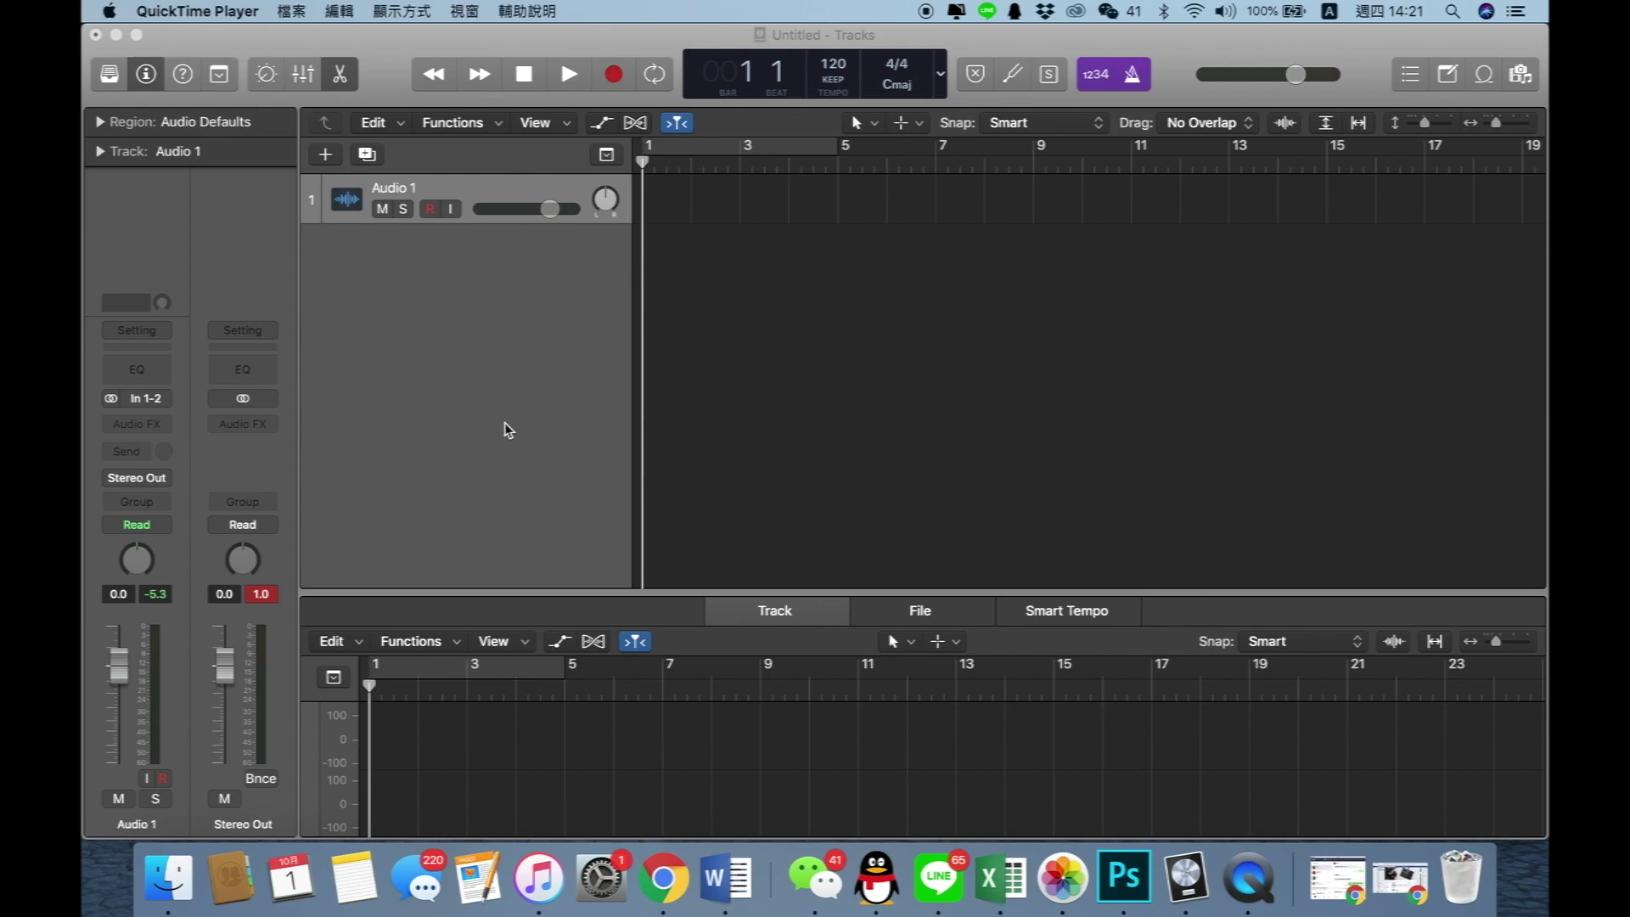
Step: Check the output and input devices in the macOS Sound preferences, close them and return to Logic Pro X
key(F4)
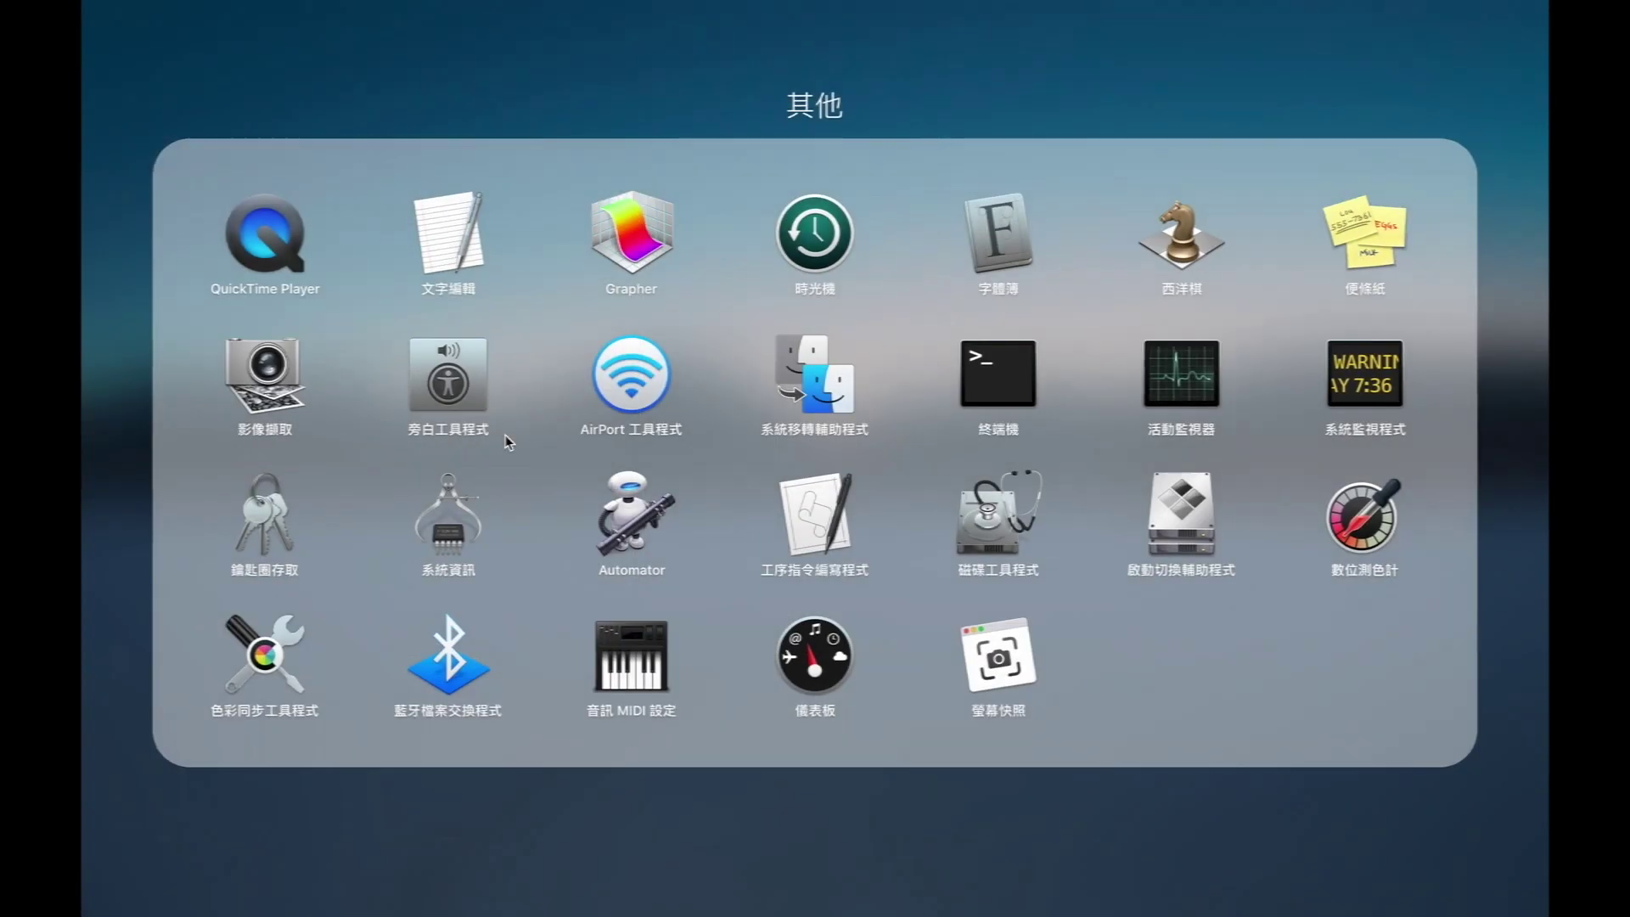
key(Escape)
click(1178, 556)
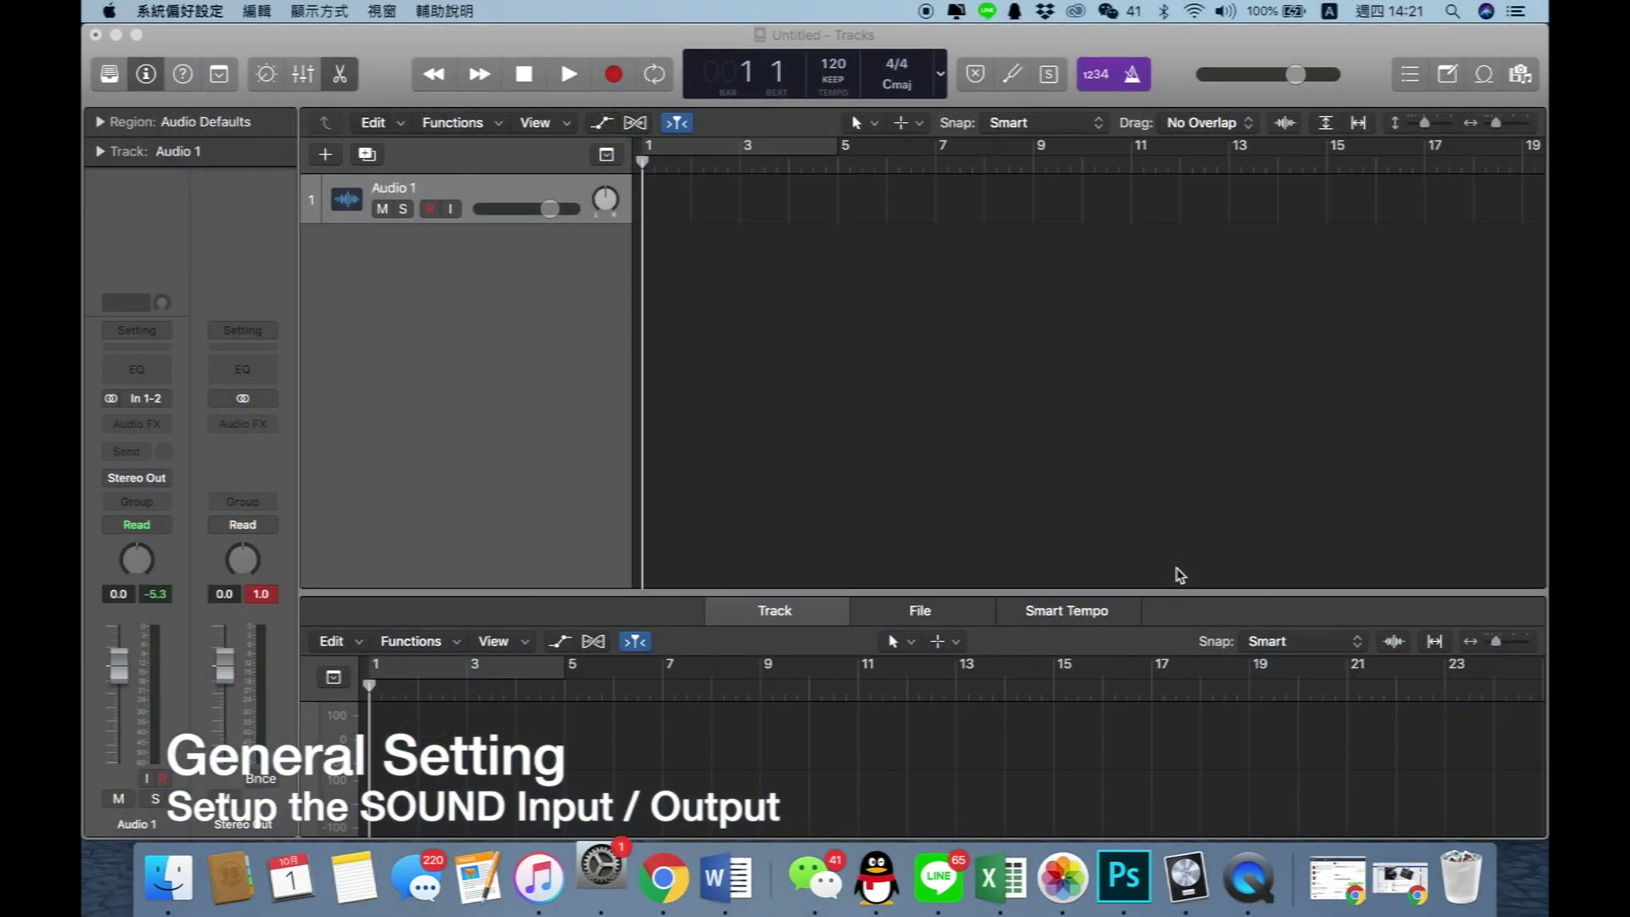
click(975, 403)
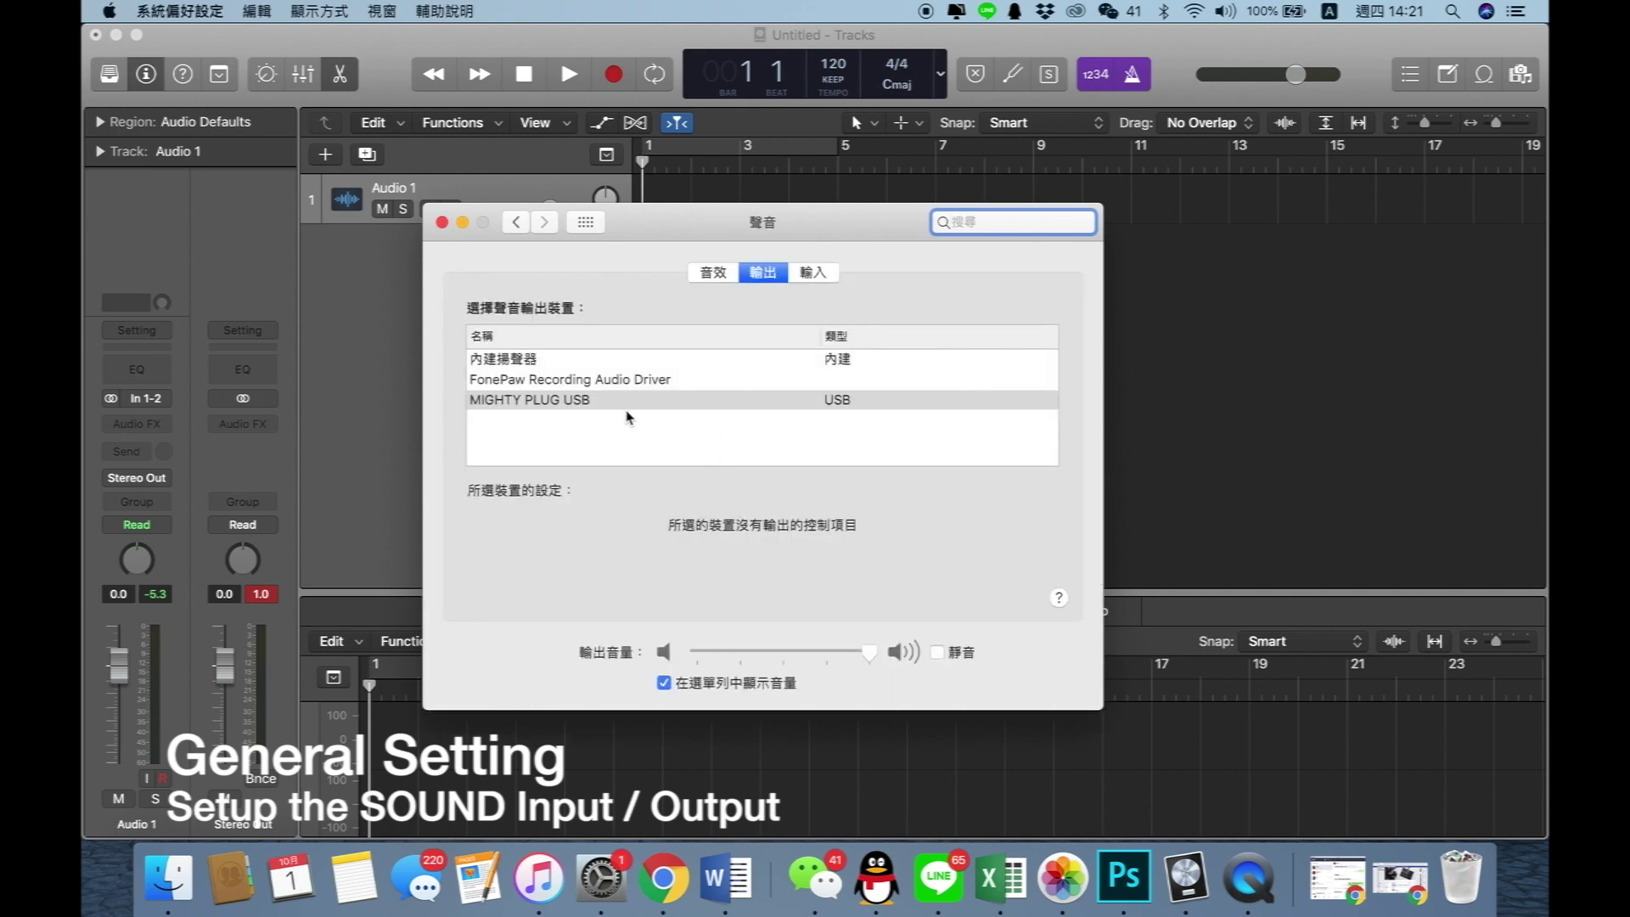
click(813, 272)
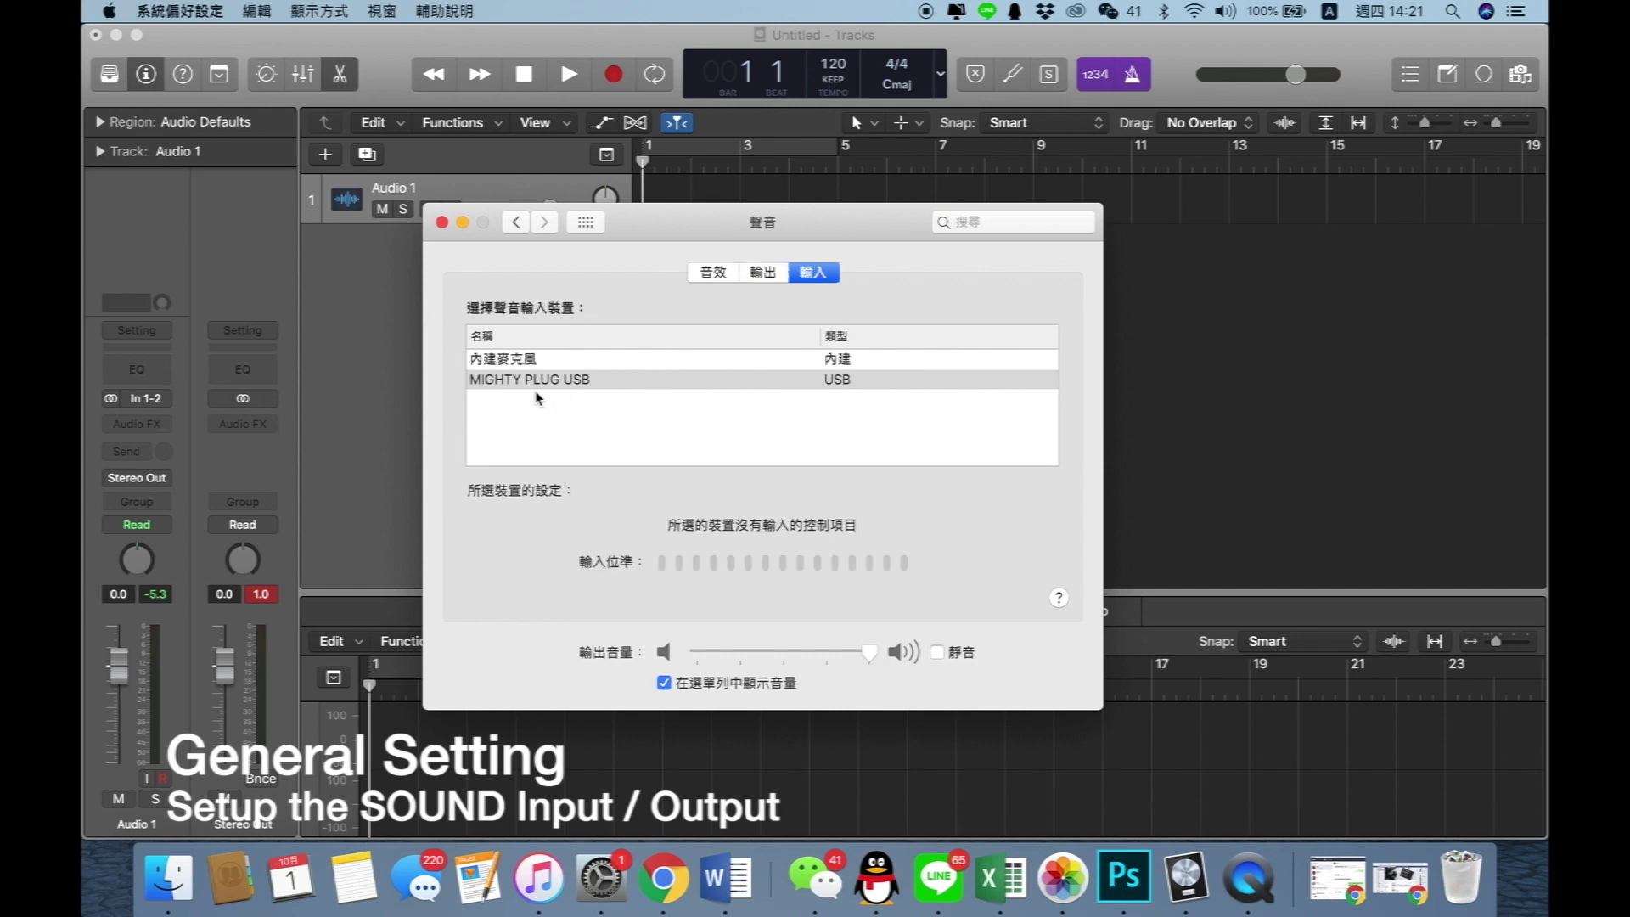
click(443, 222)
click(371, 39)
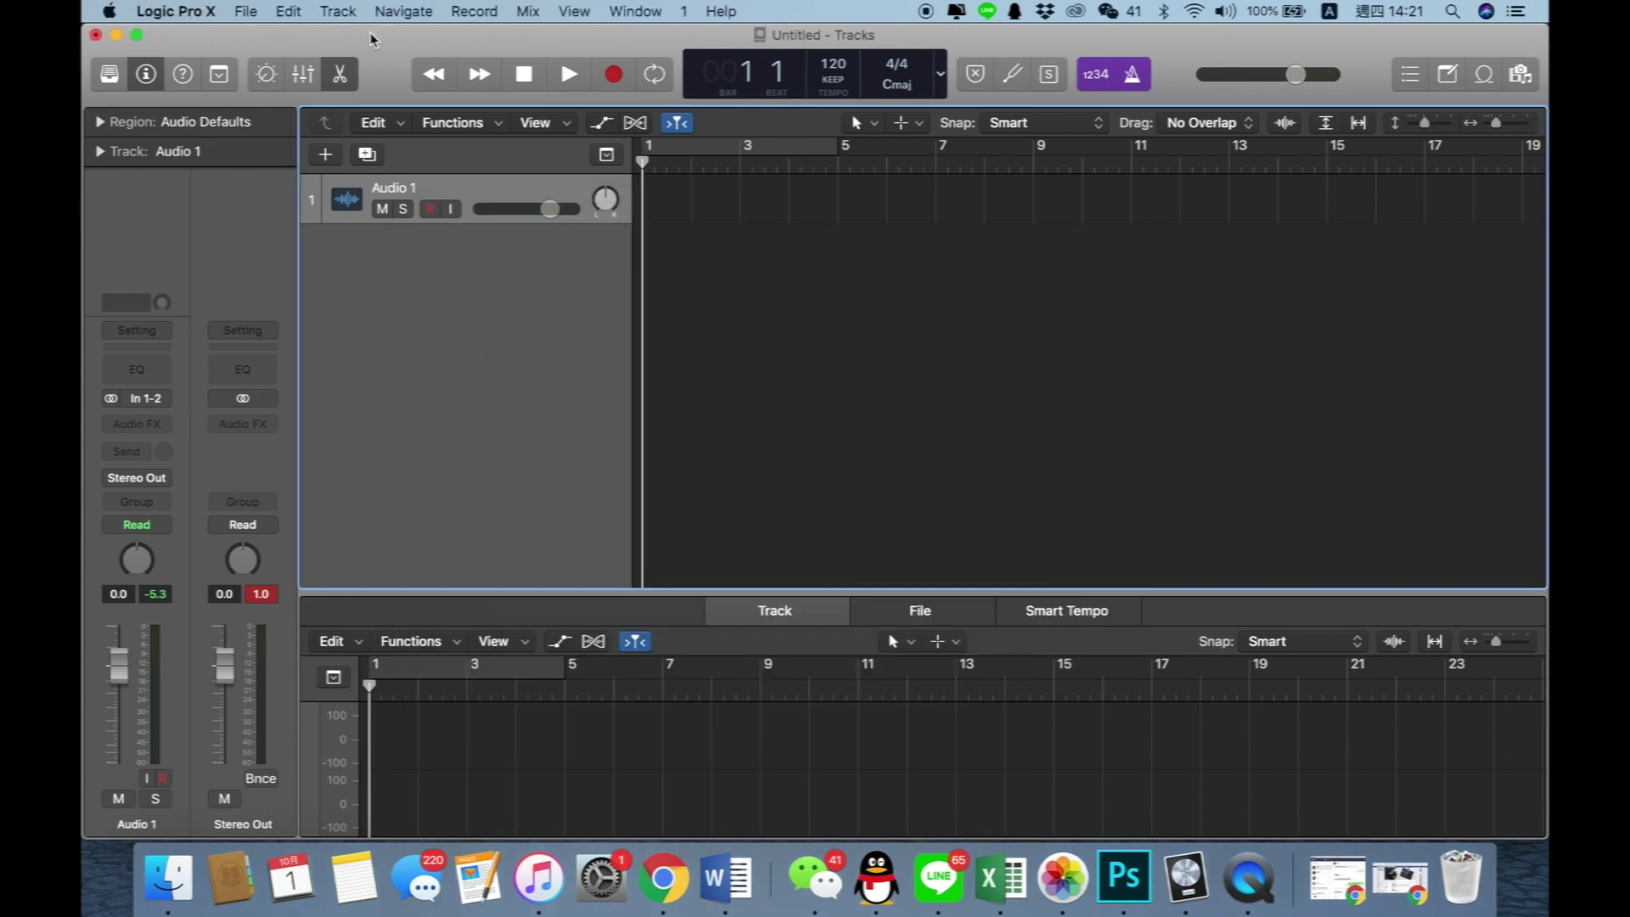
Step: Open the audio device preferences and review the available choices for the output device and the input device
click(195, 14)
mouse_move(214, 75)
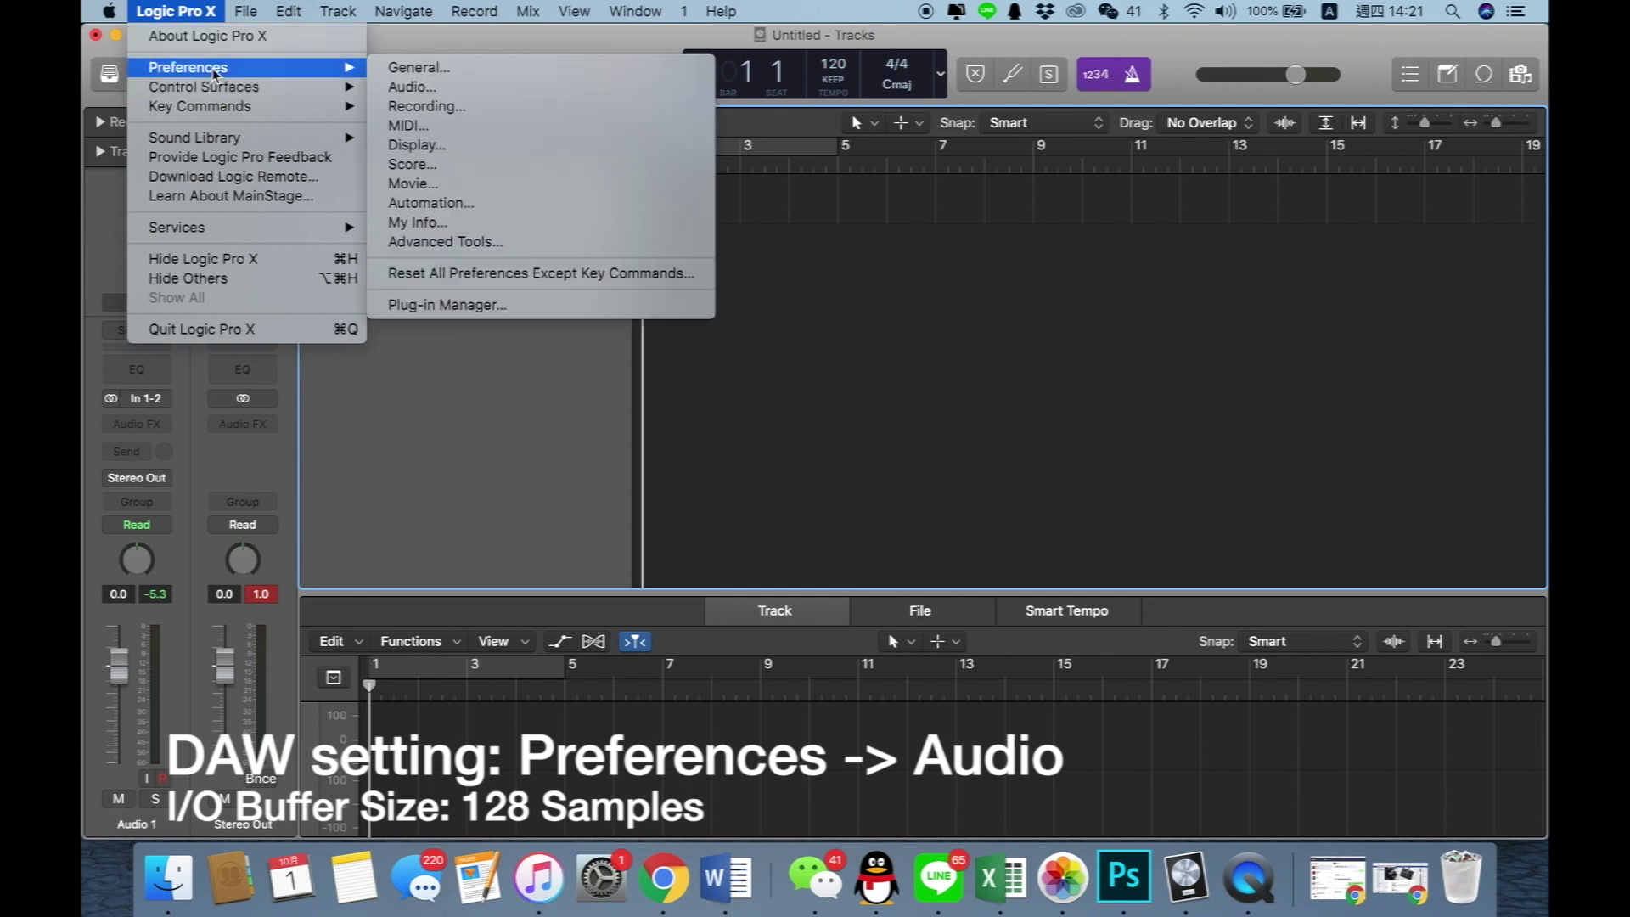
click(414, 86)
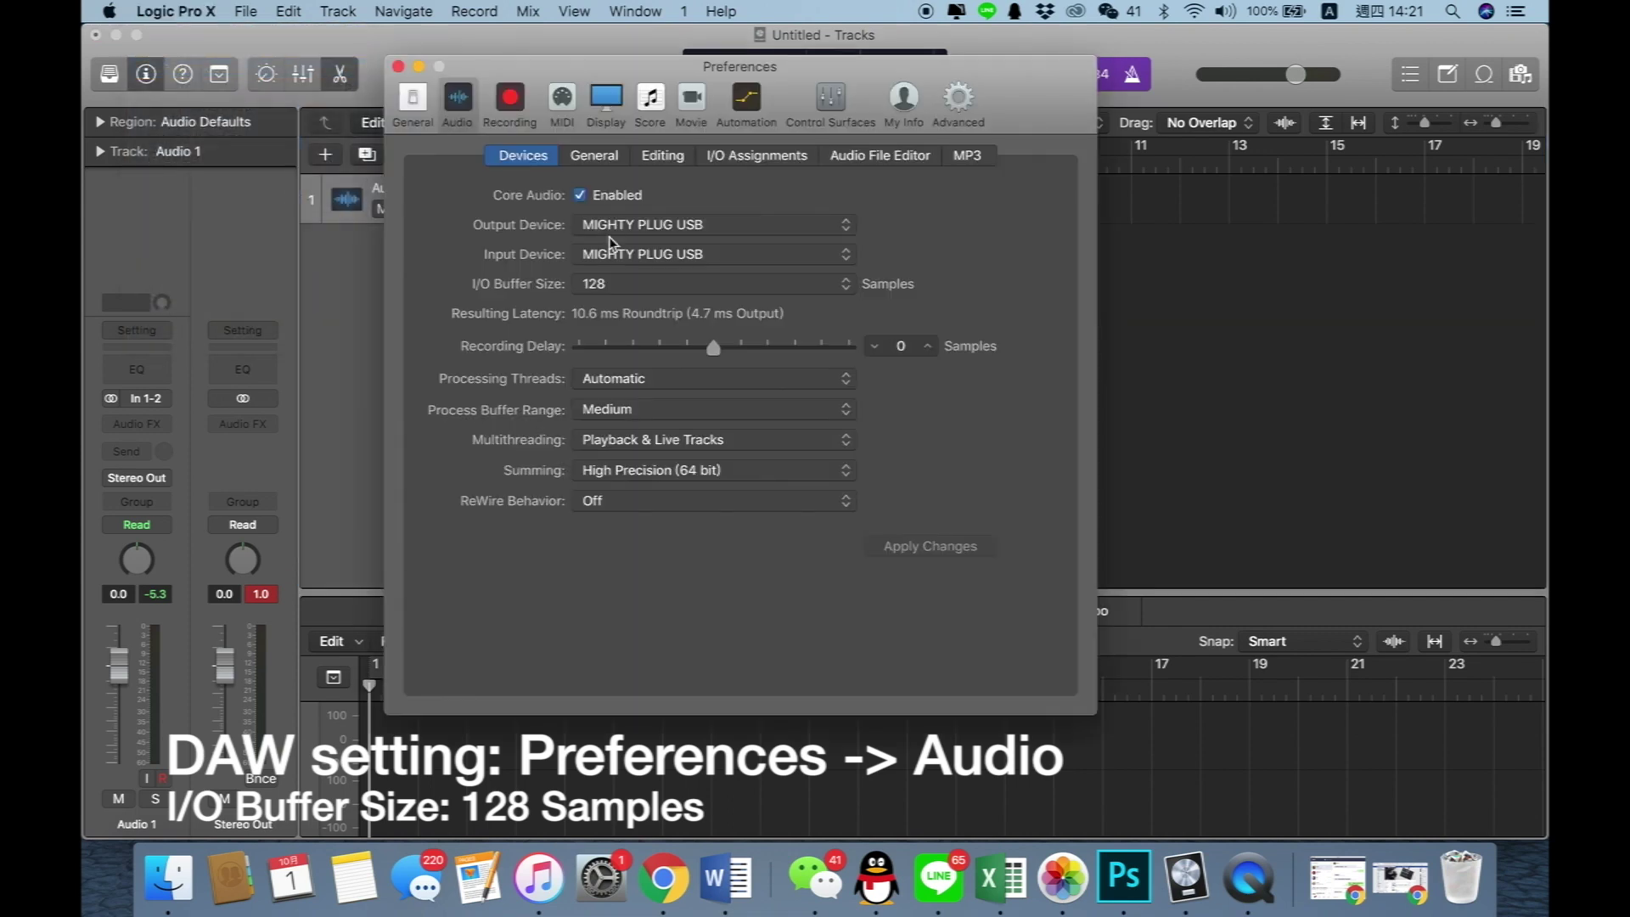
click(748, 225)
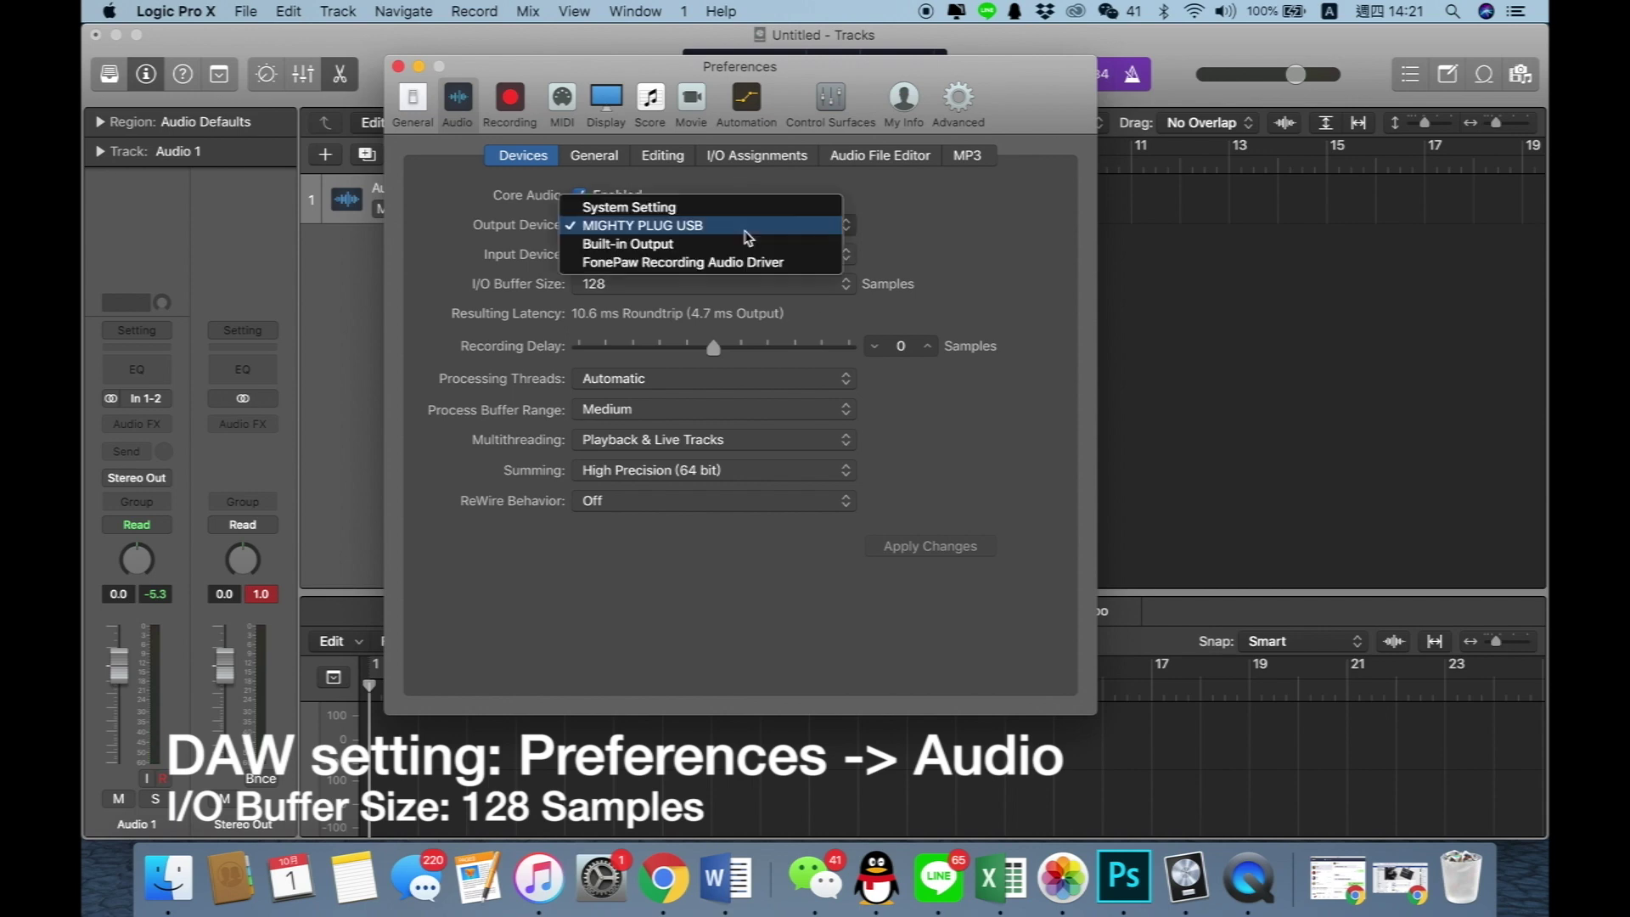
click(971, 242)
click(730, 255)
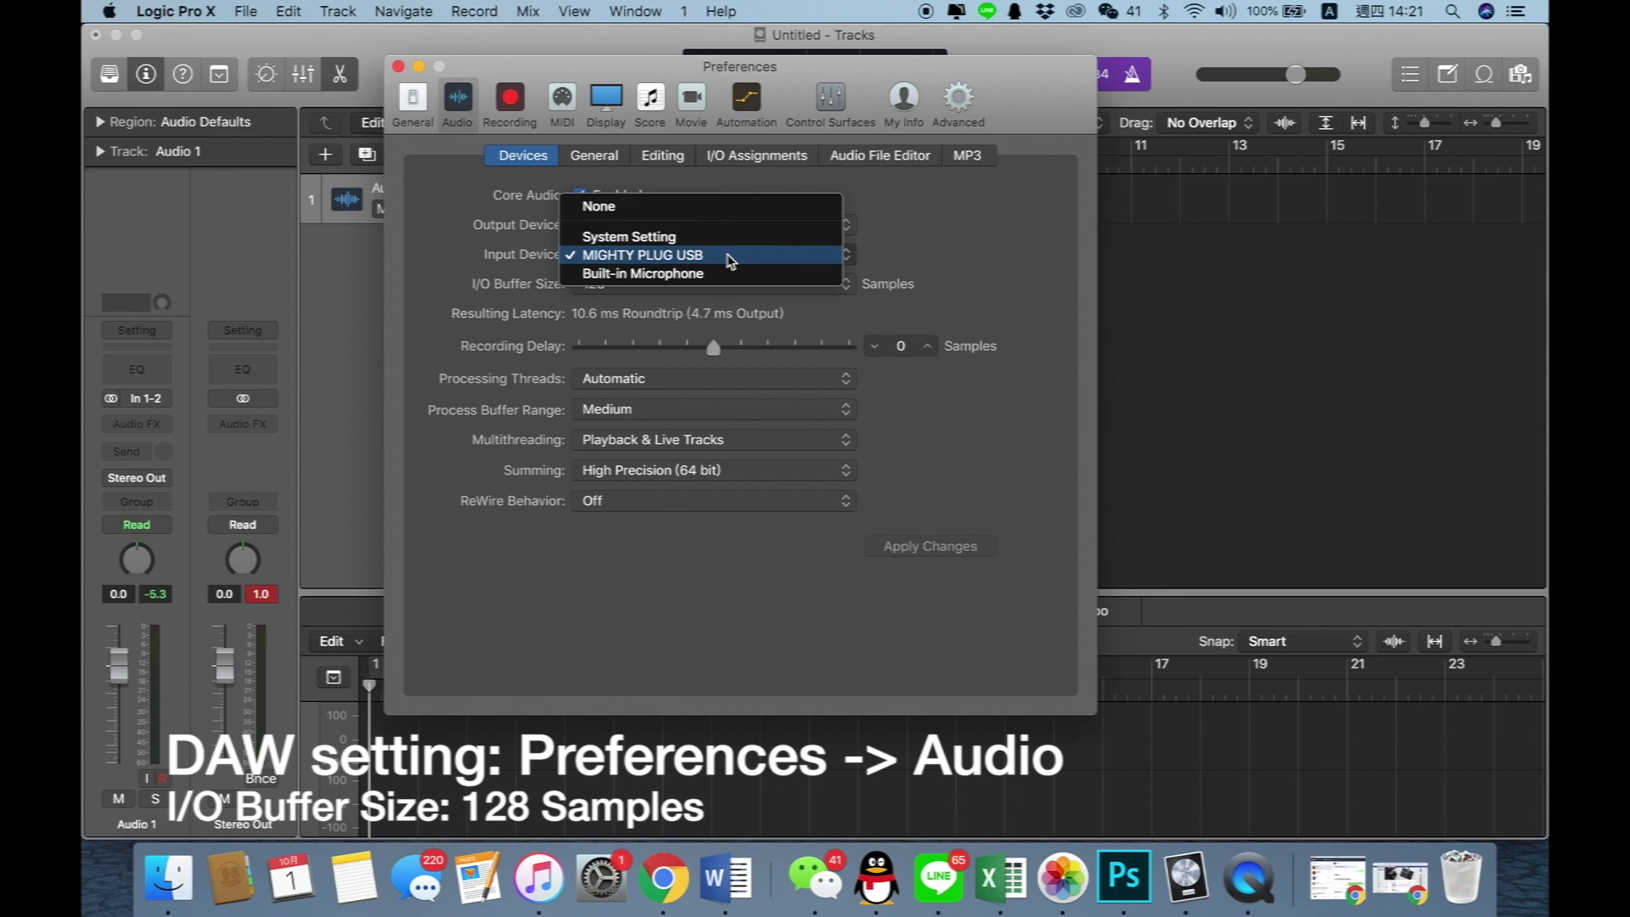
click(954, 247)
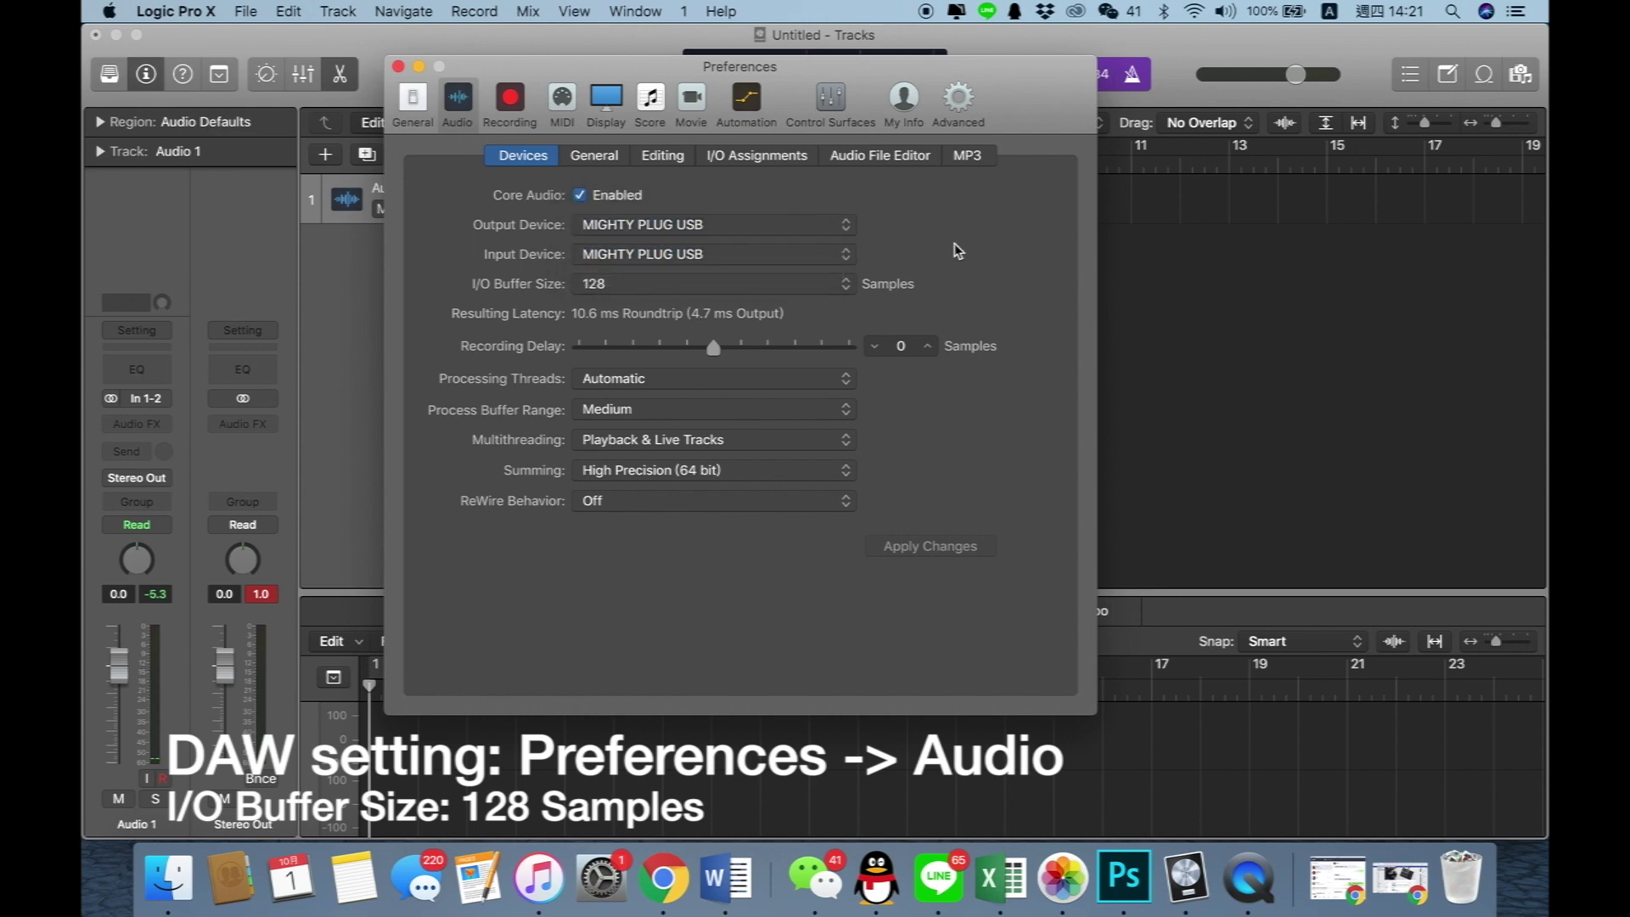
Step: Set the I/O buffer size to 128 samples and close the preferences
click(778, 286)
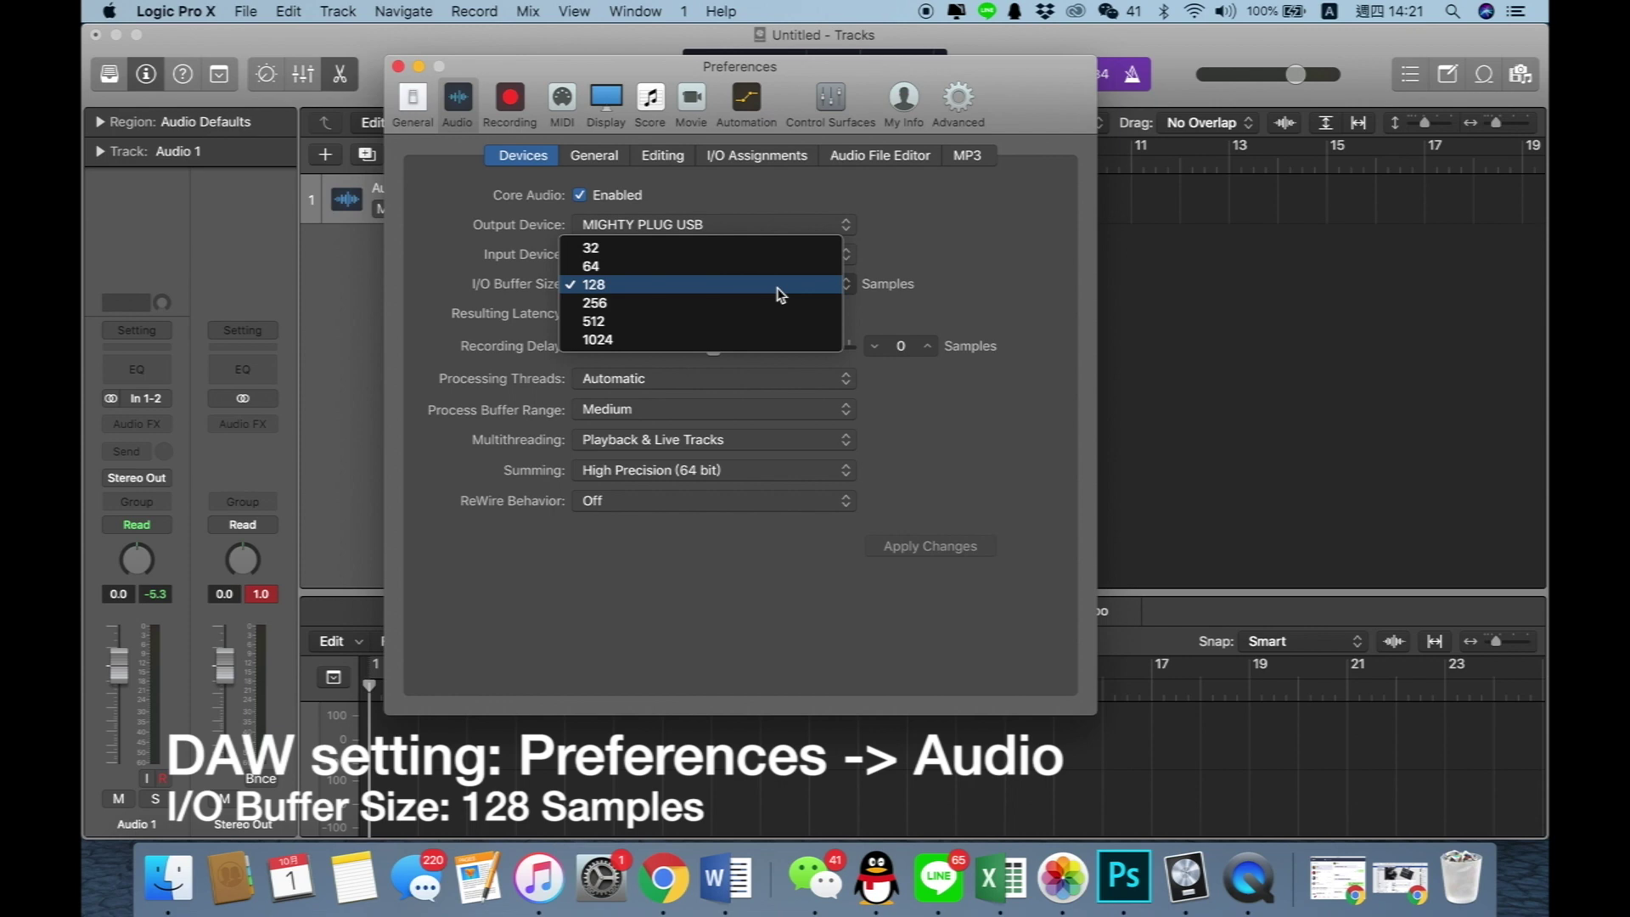
click(780, 293)
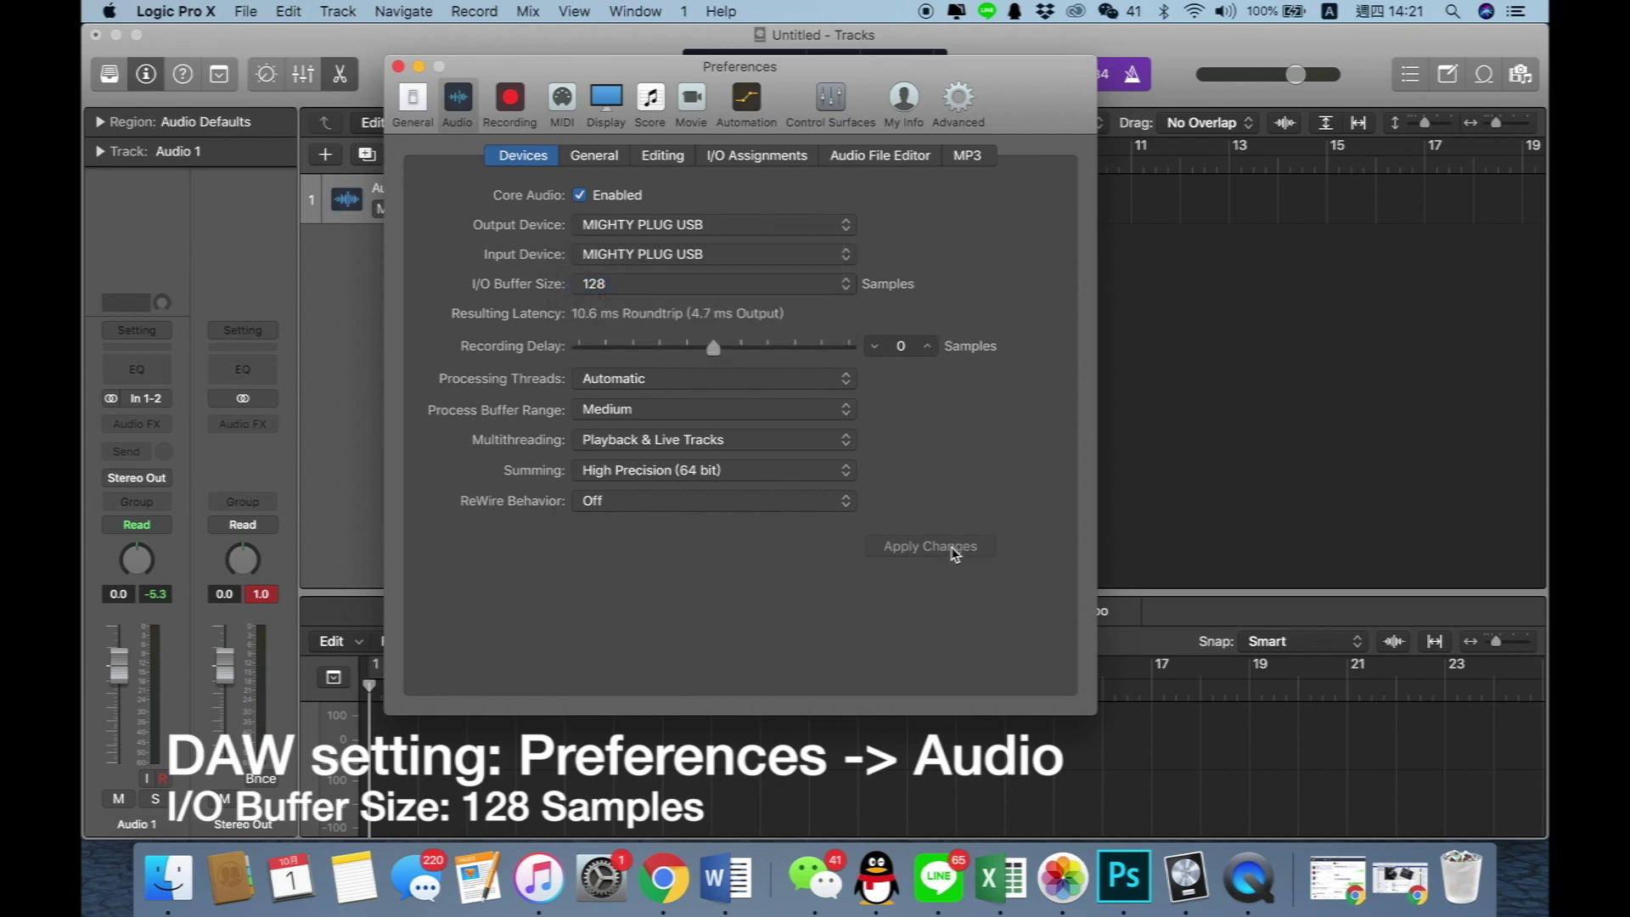
click(398, 67)
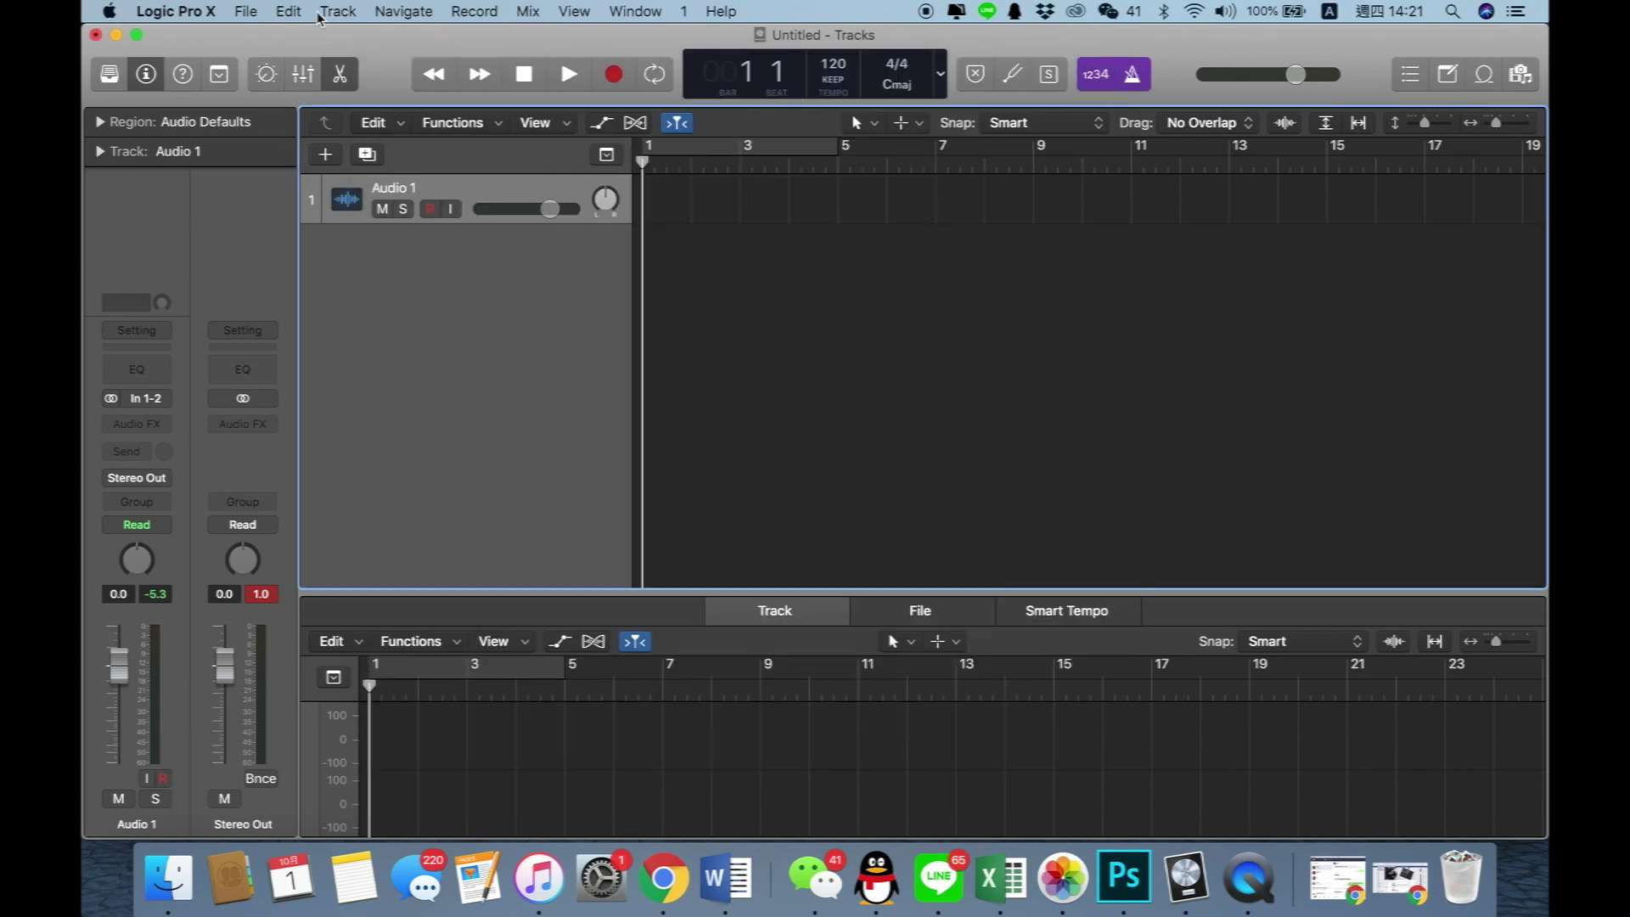
click(344, 14)
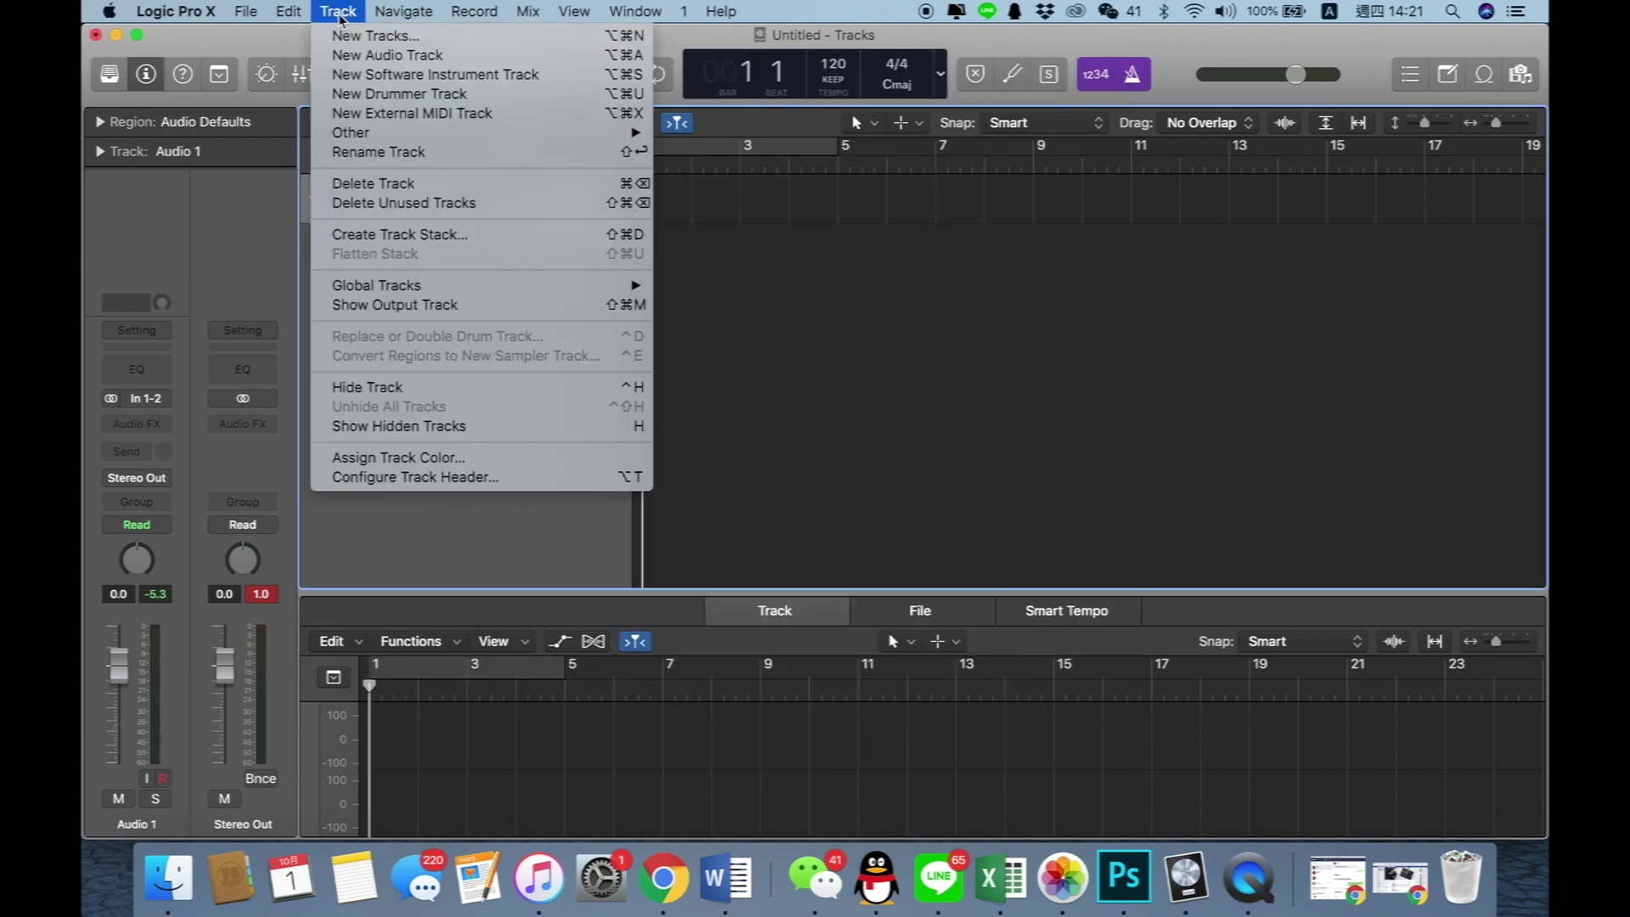
click(380, 63)
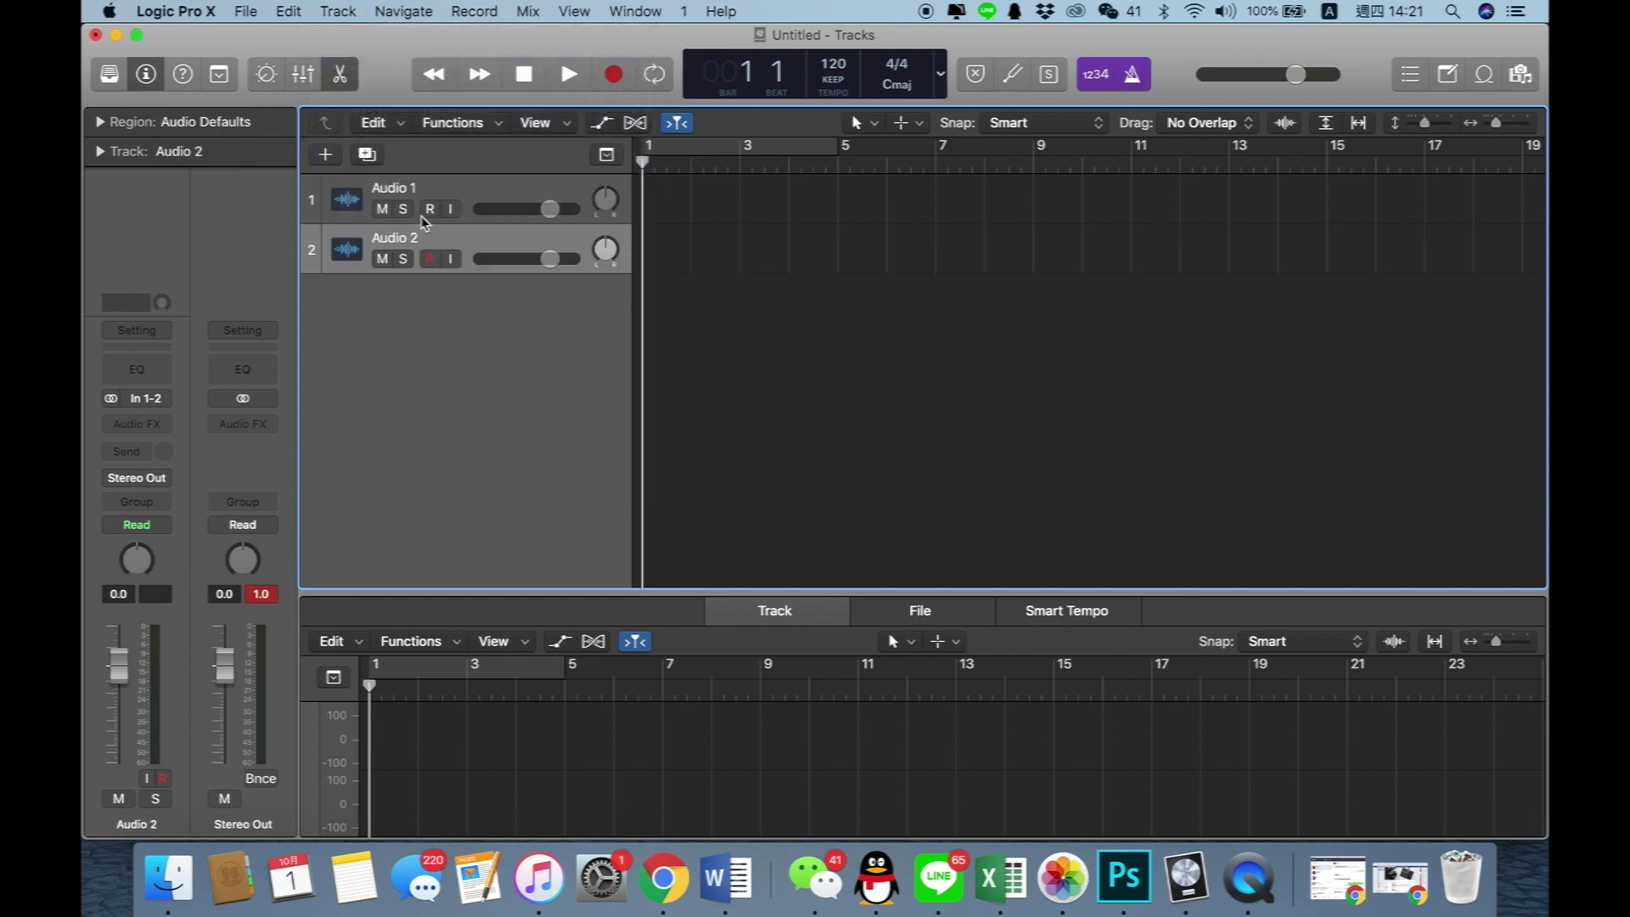
key(super+BackSpace)
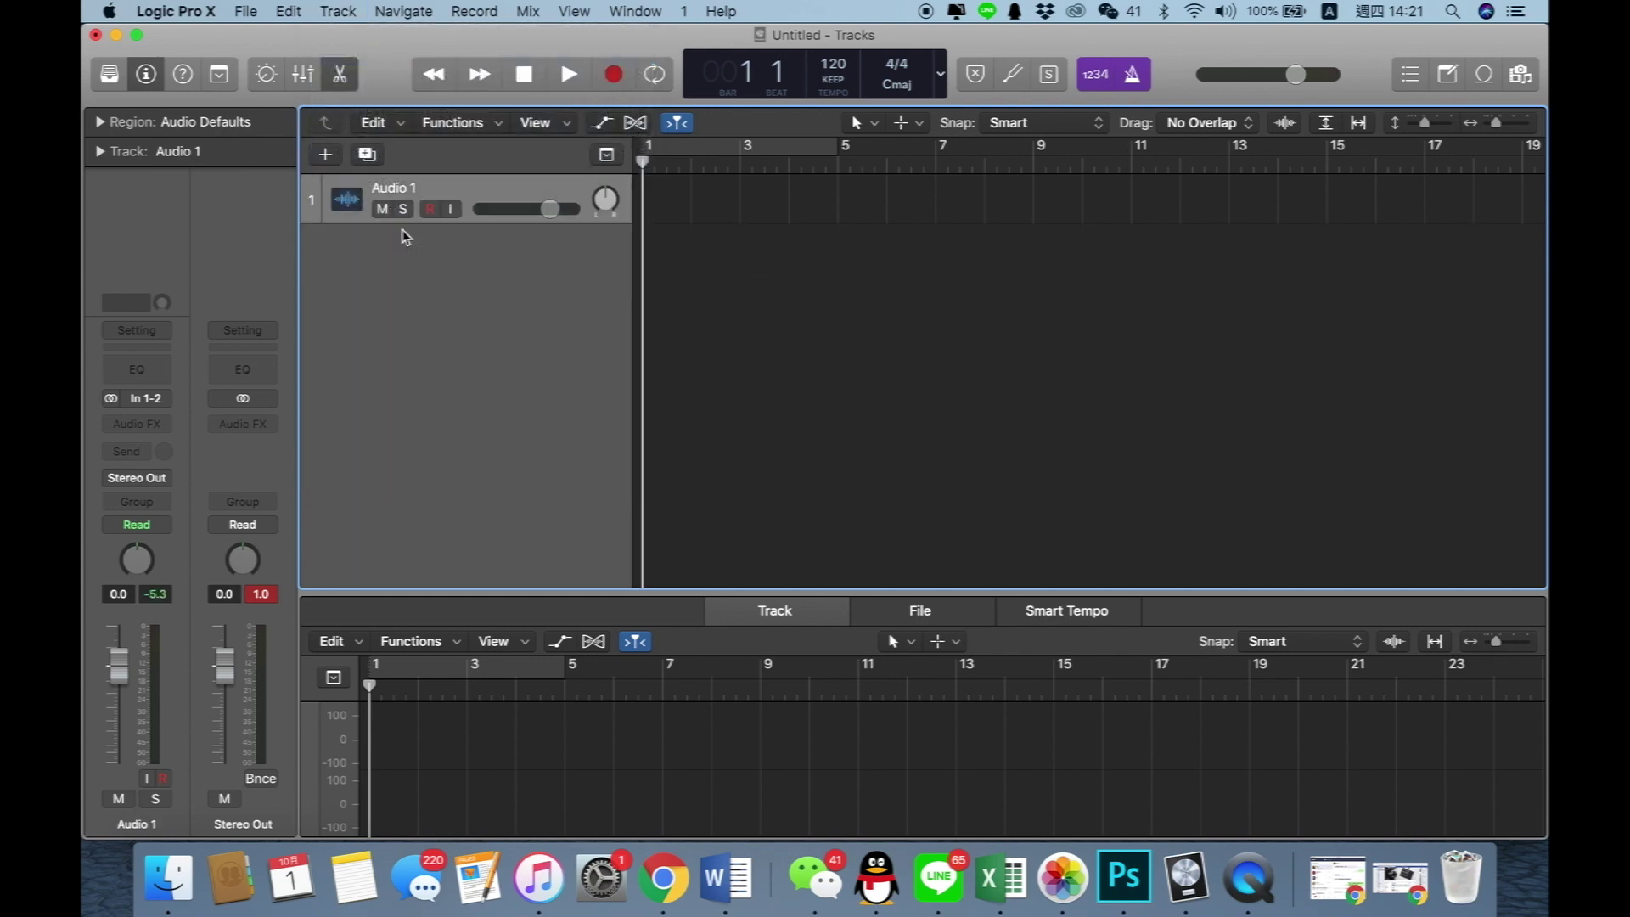
Step: Create one new audio track using Input 1 + 2 and Output 1 + 2, and delete the original Audio 1 track
click(340, 12)
click(365, 37)
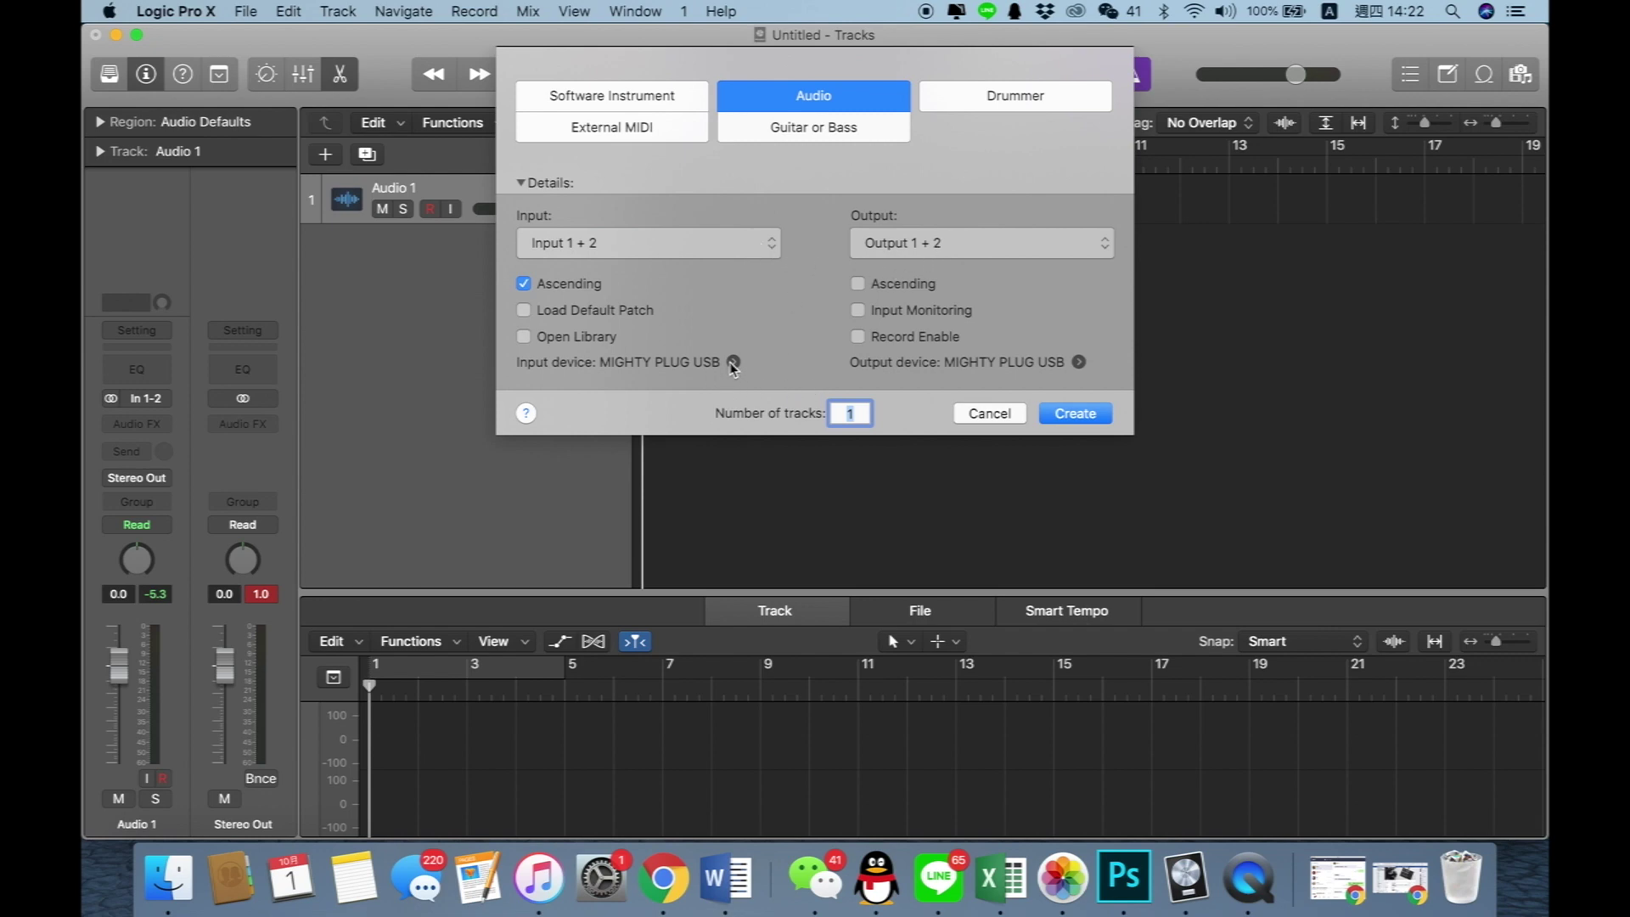
click(1075, 414)
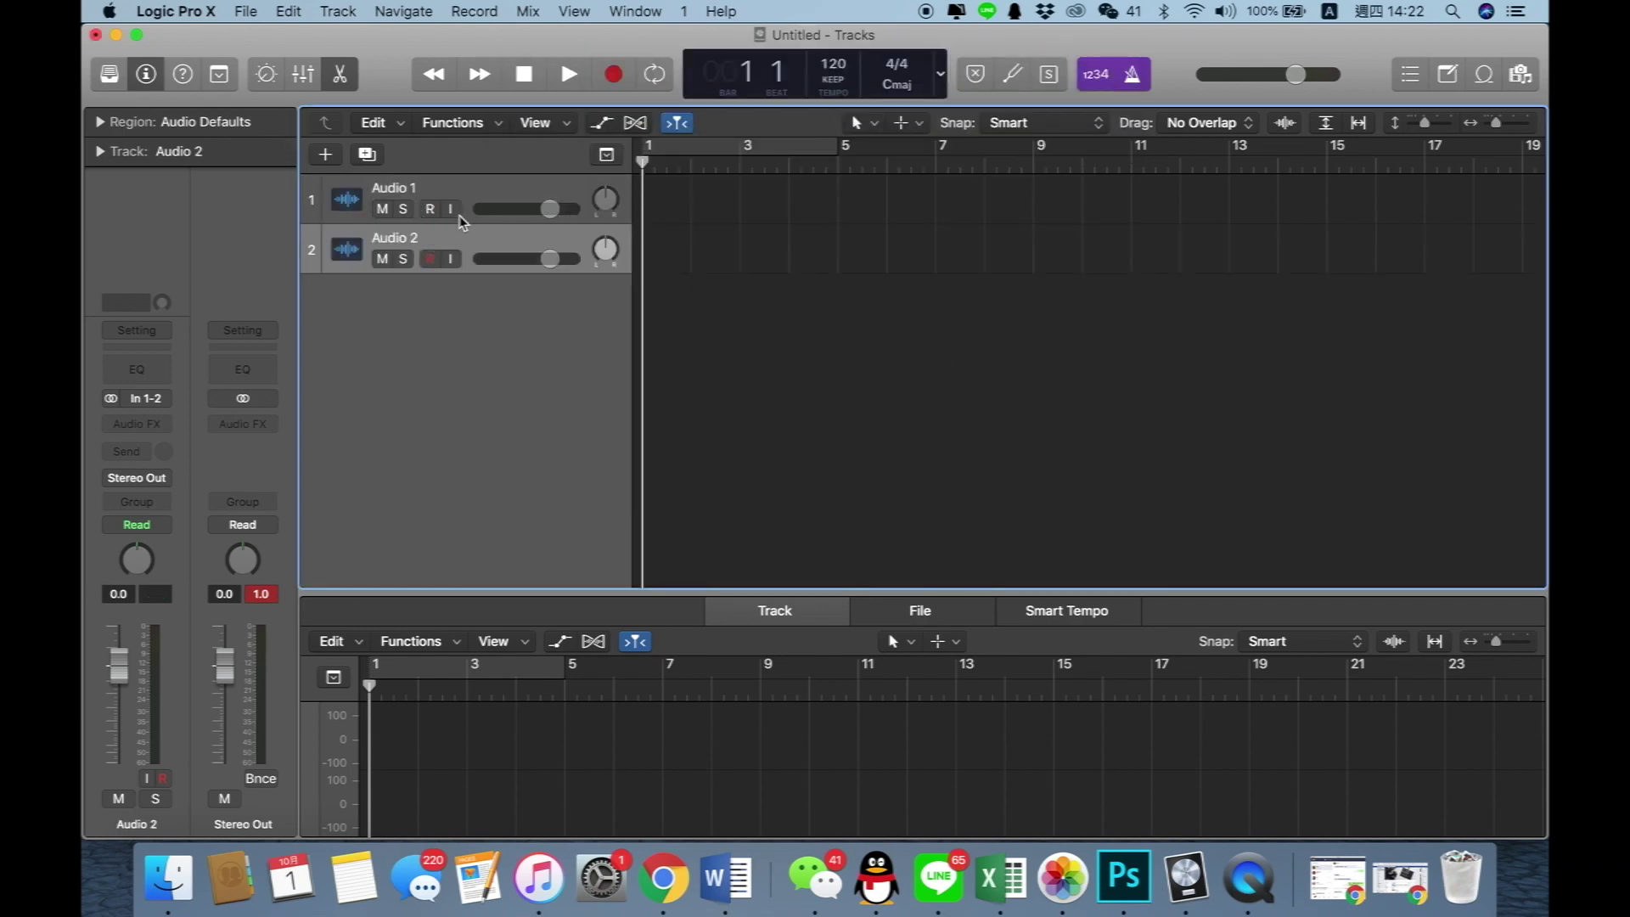
click(461, 202)
key(super+BackSpace)
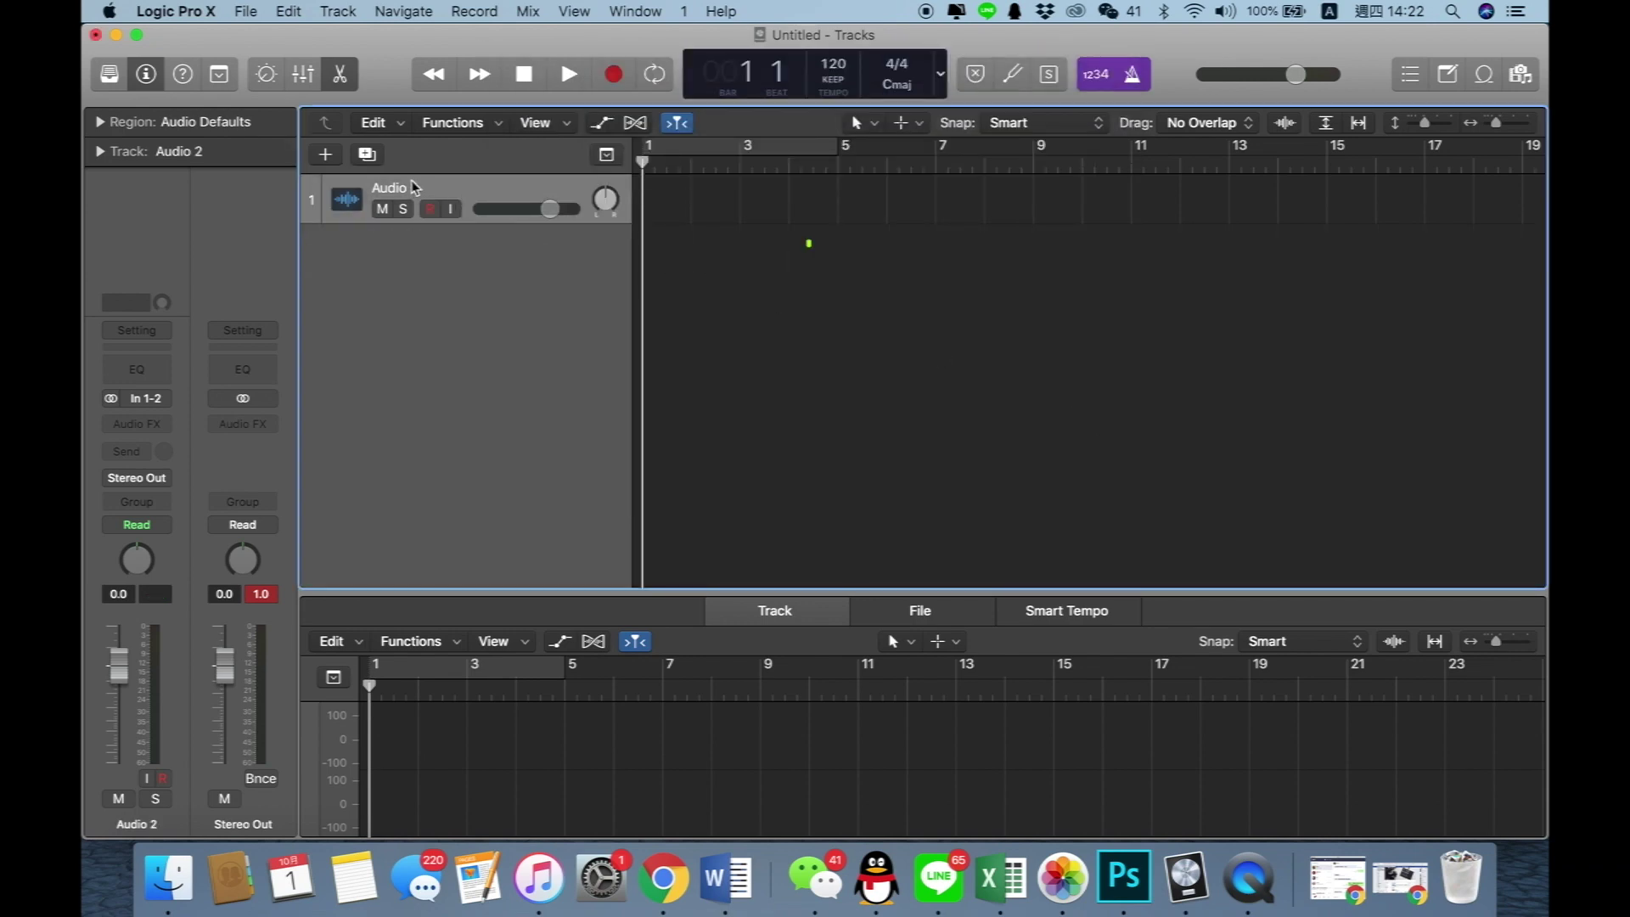
Step: Rename the remaining audio track as BASS
double_click(414, 187)
text(BASS)
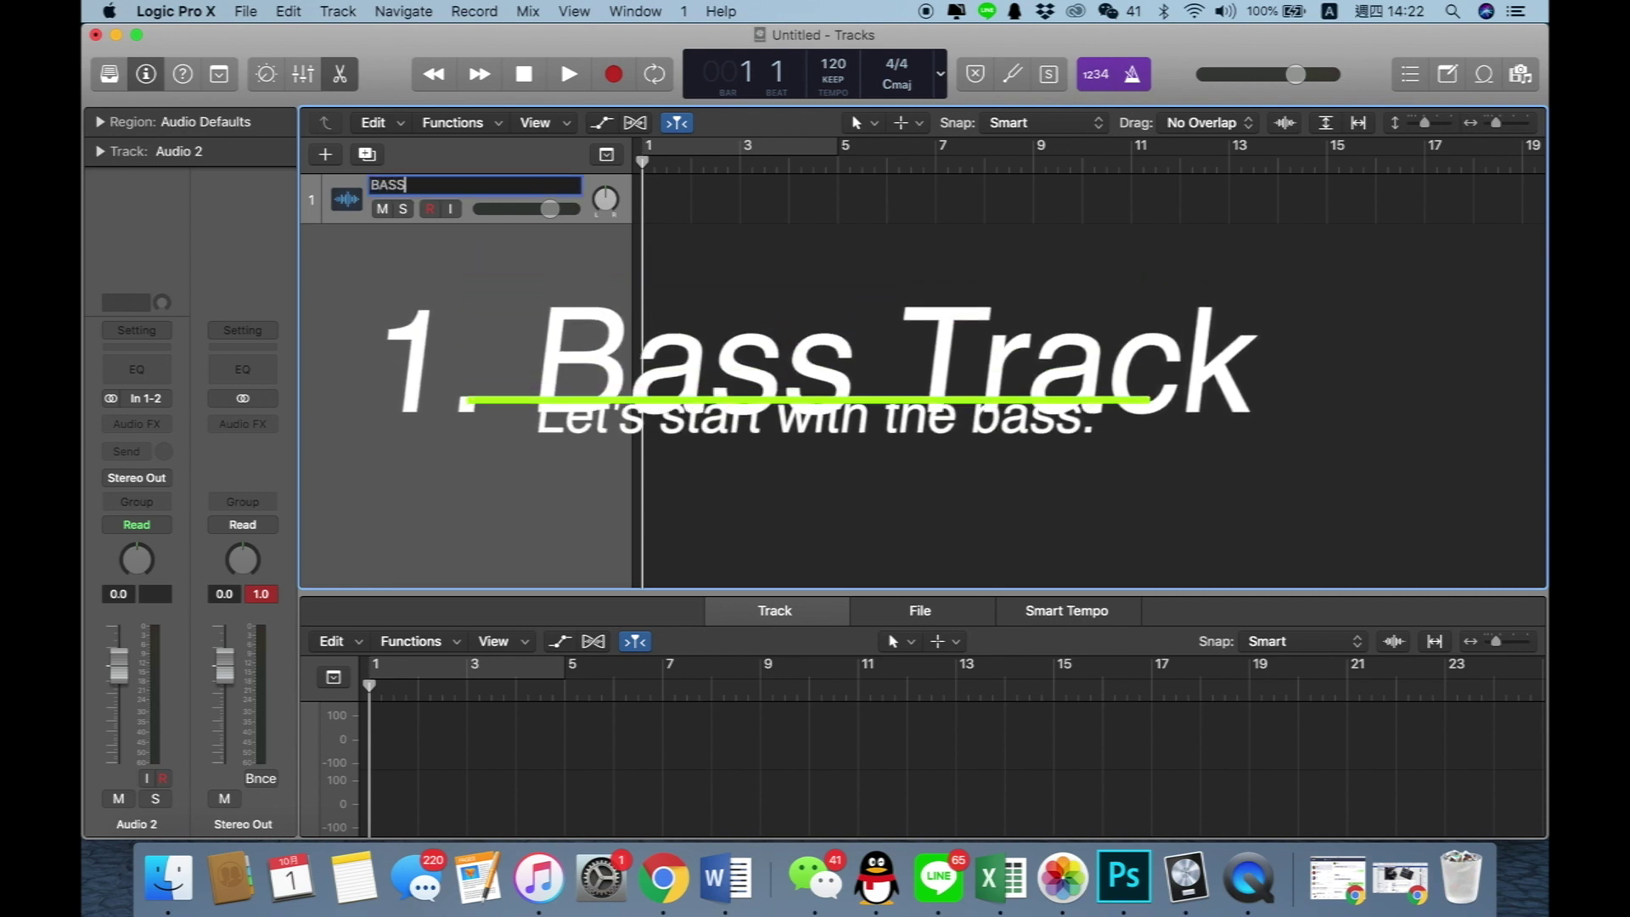
key(Return)
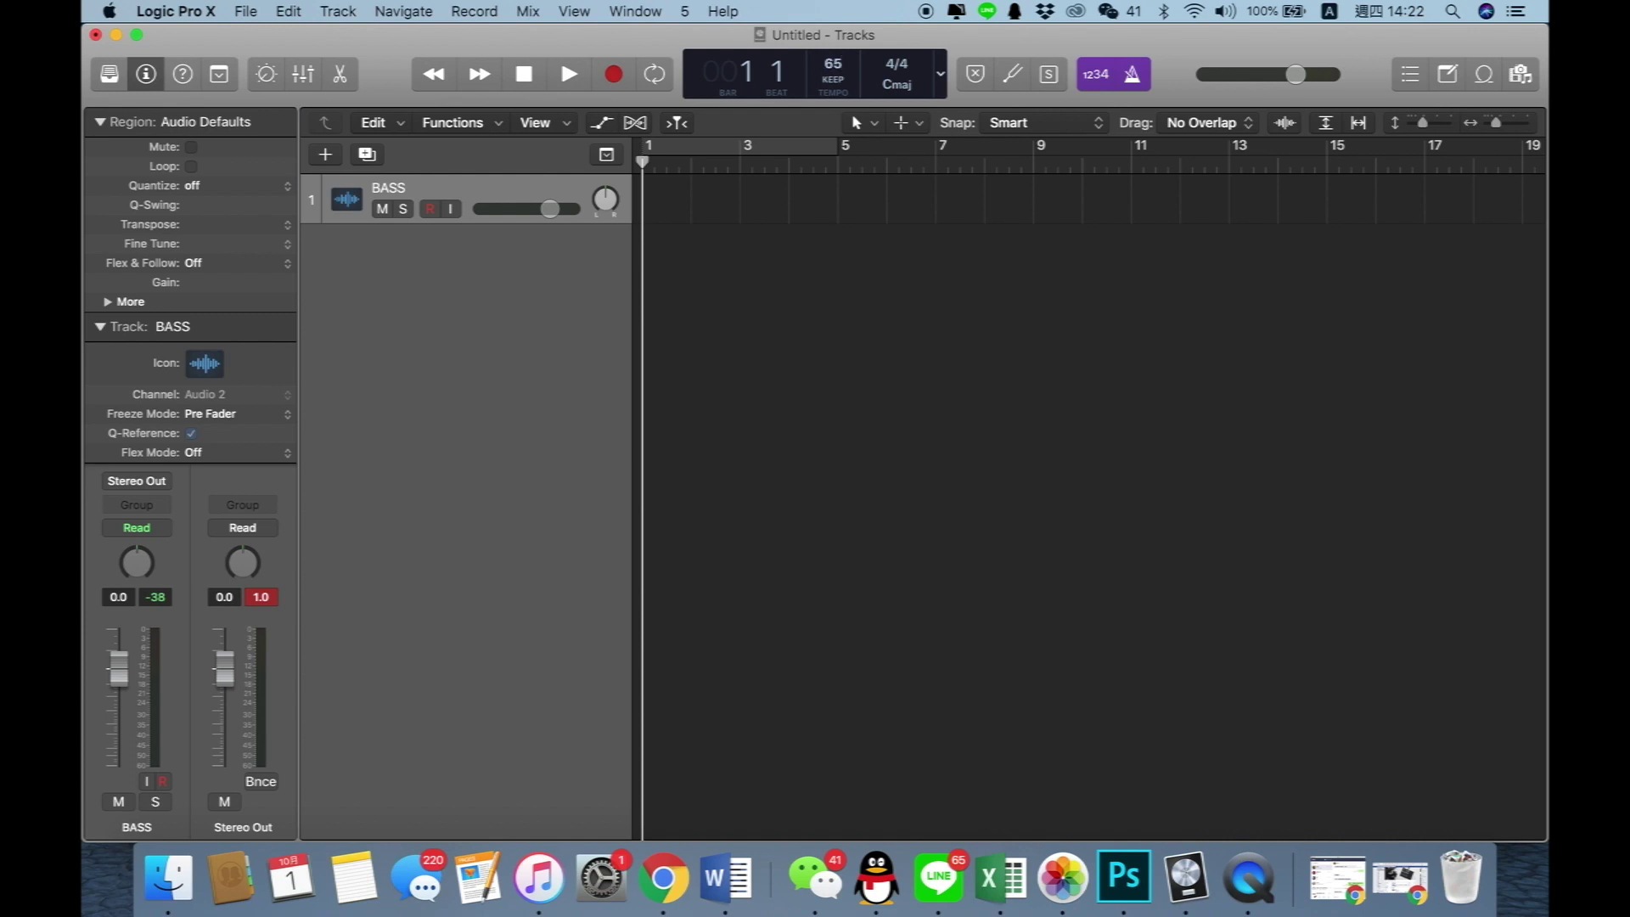
Step: Set the project's key signature to G major and record the bass part on the BASS track
click(919, 84)
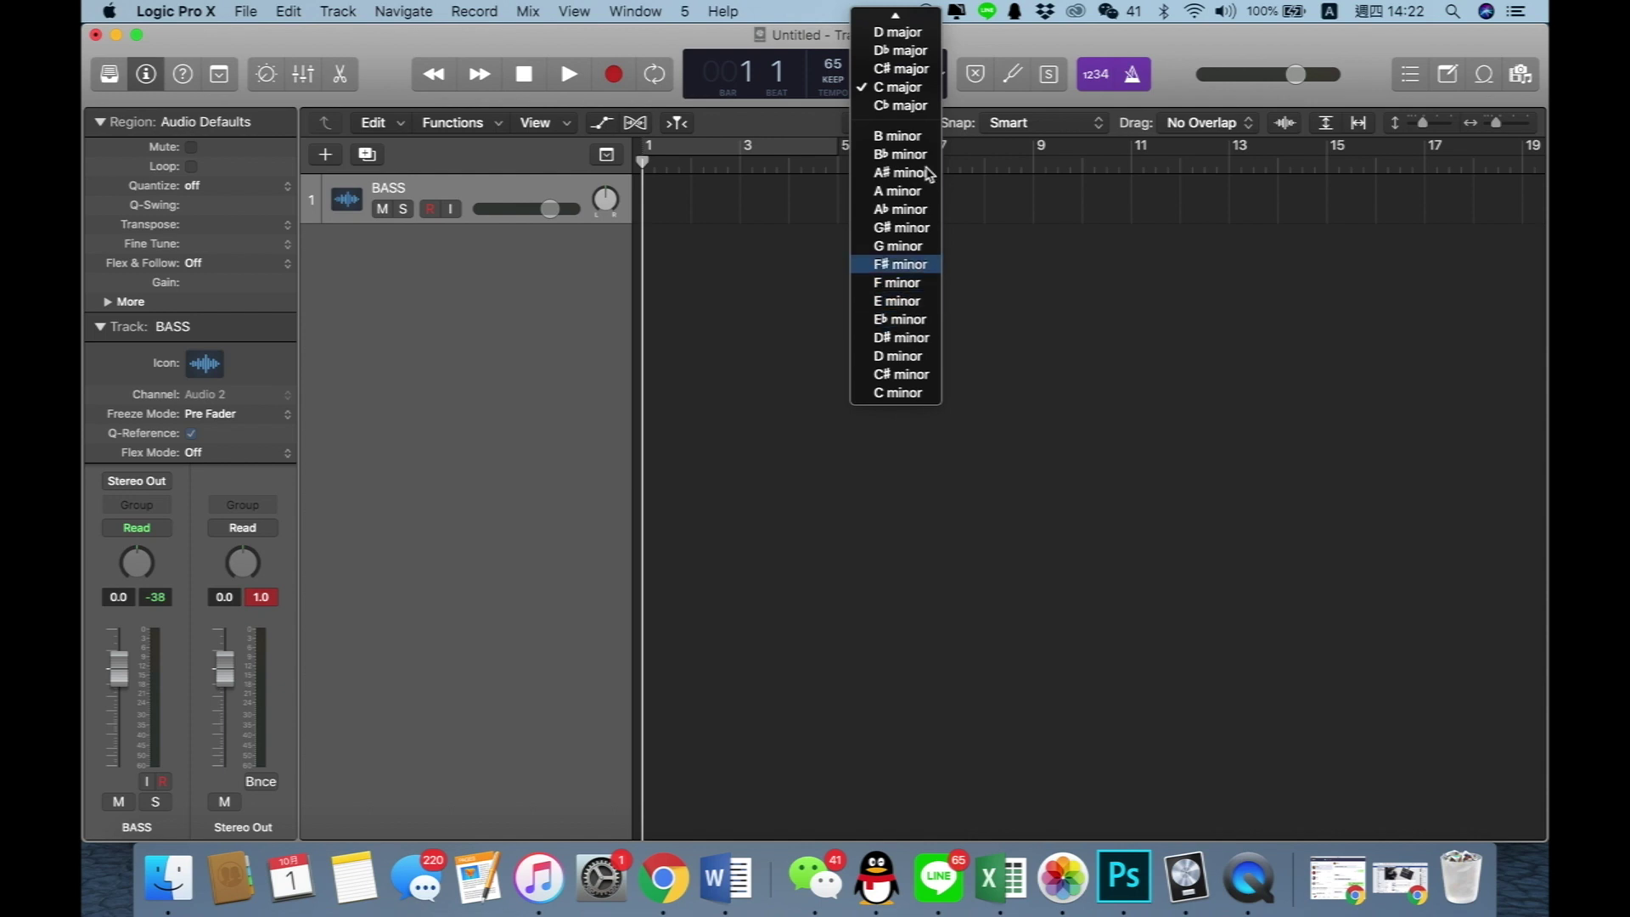
scroll(905, 68, up, 2)
scroll(905, 78, up, 3)
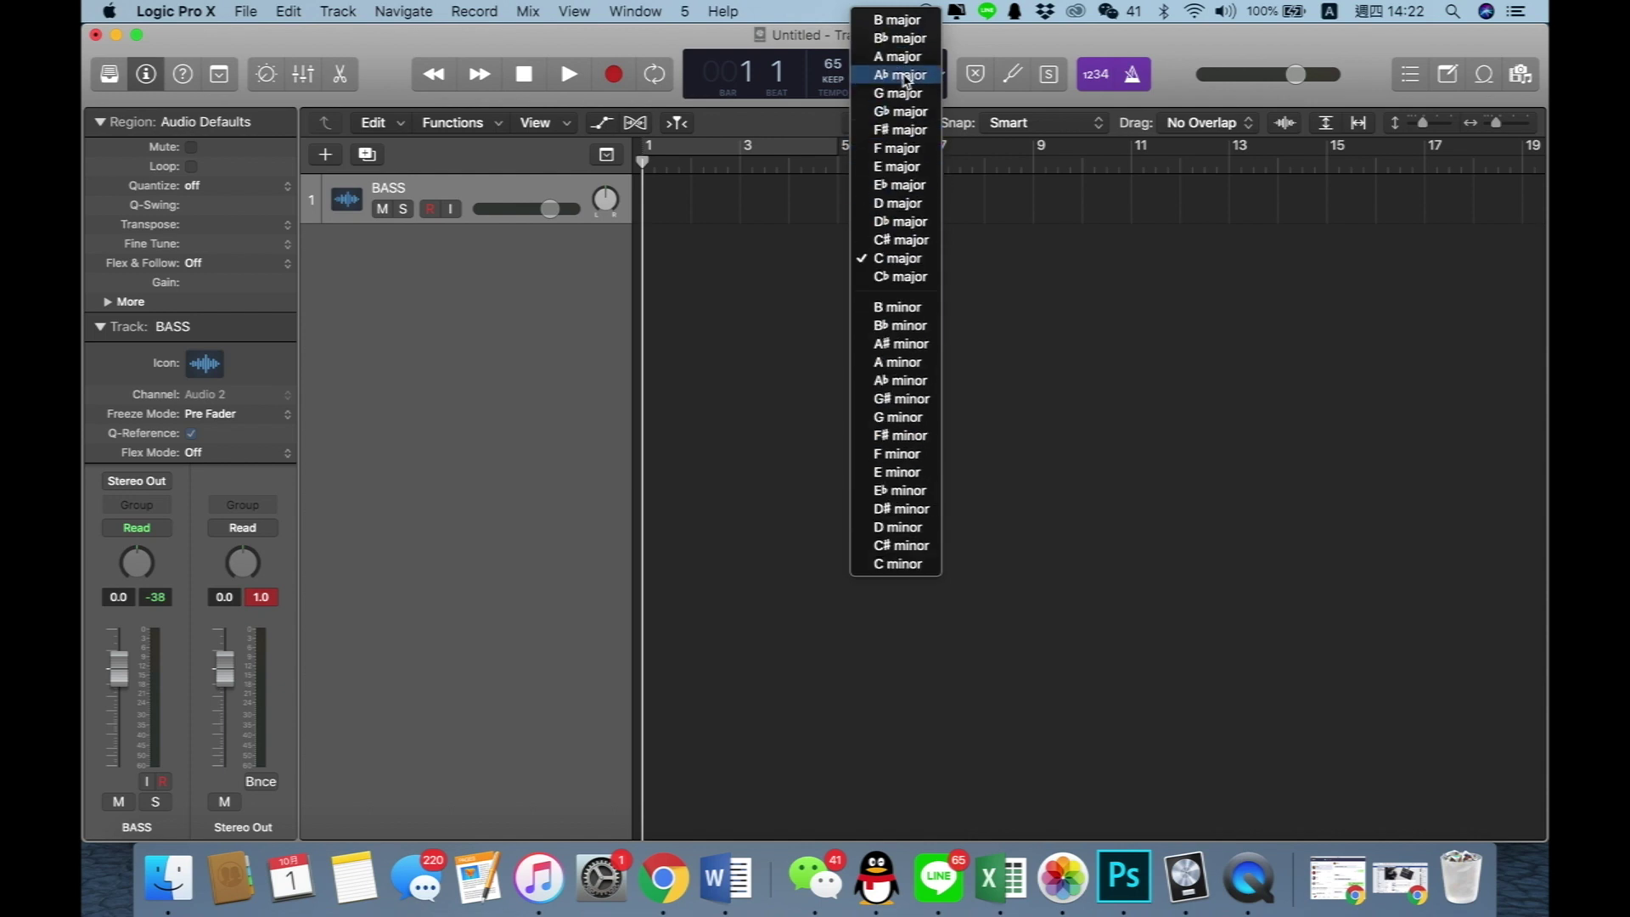
click(900, 93)
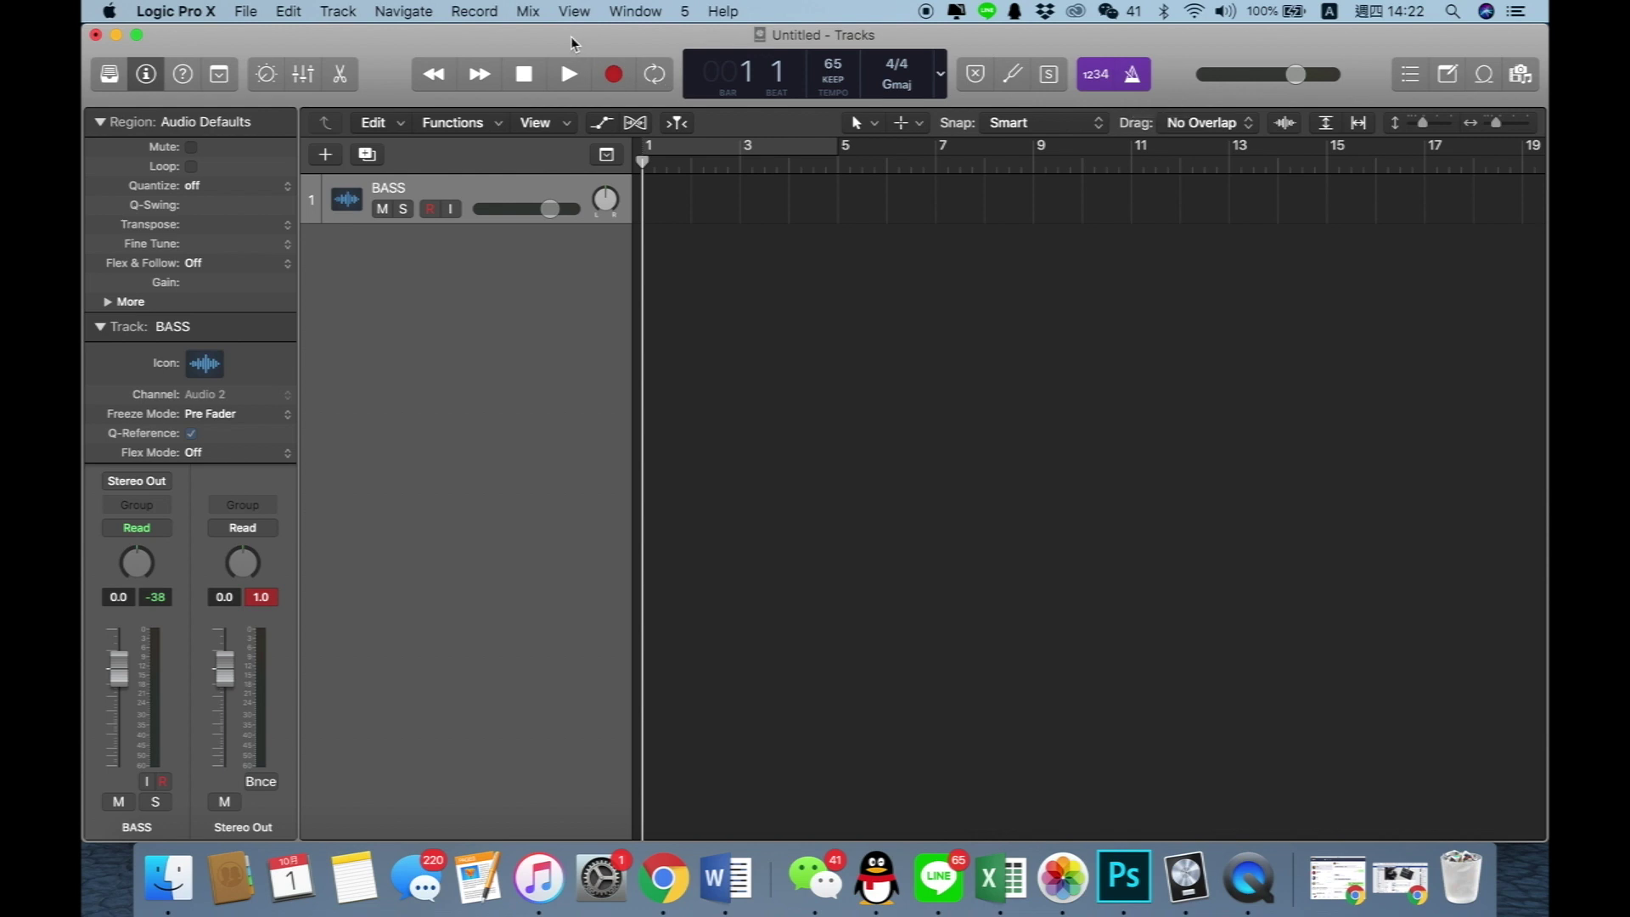
key(r)
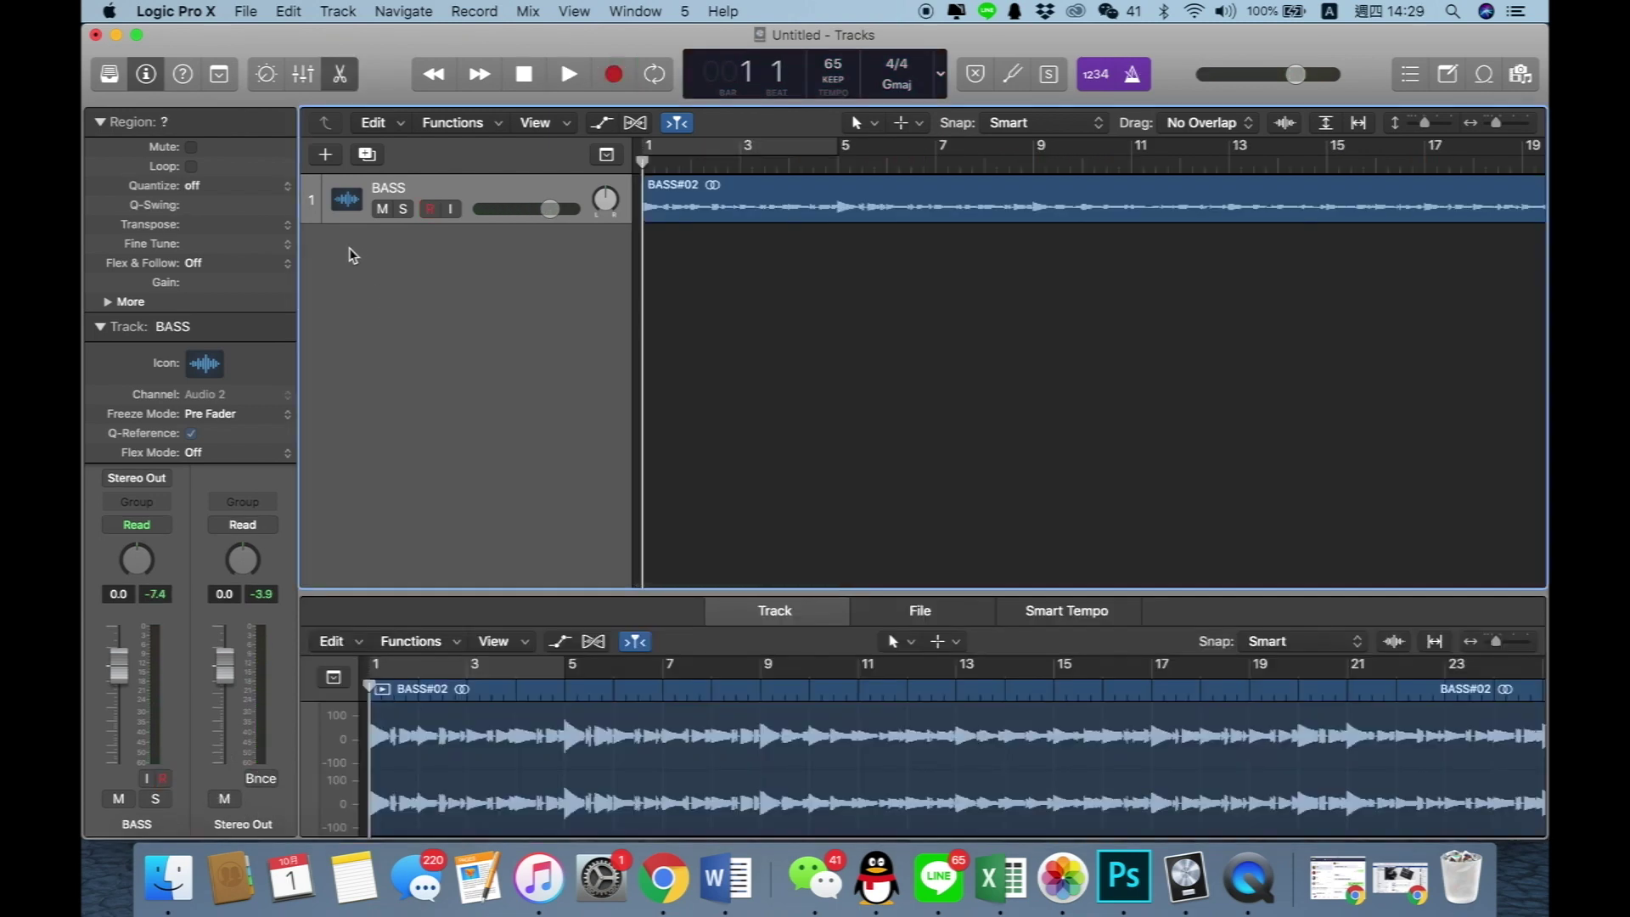
Step: Add a Drummer track and make its kick and snare follow the BASS track
right_click(350, 247)
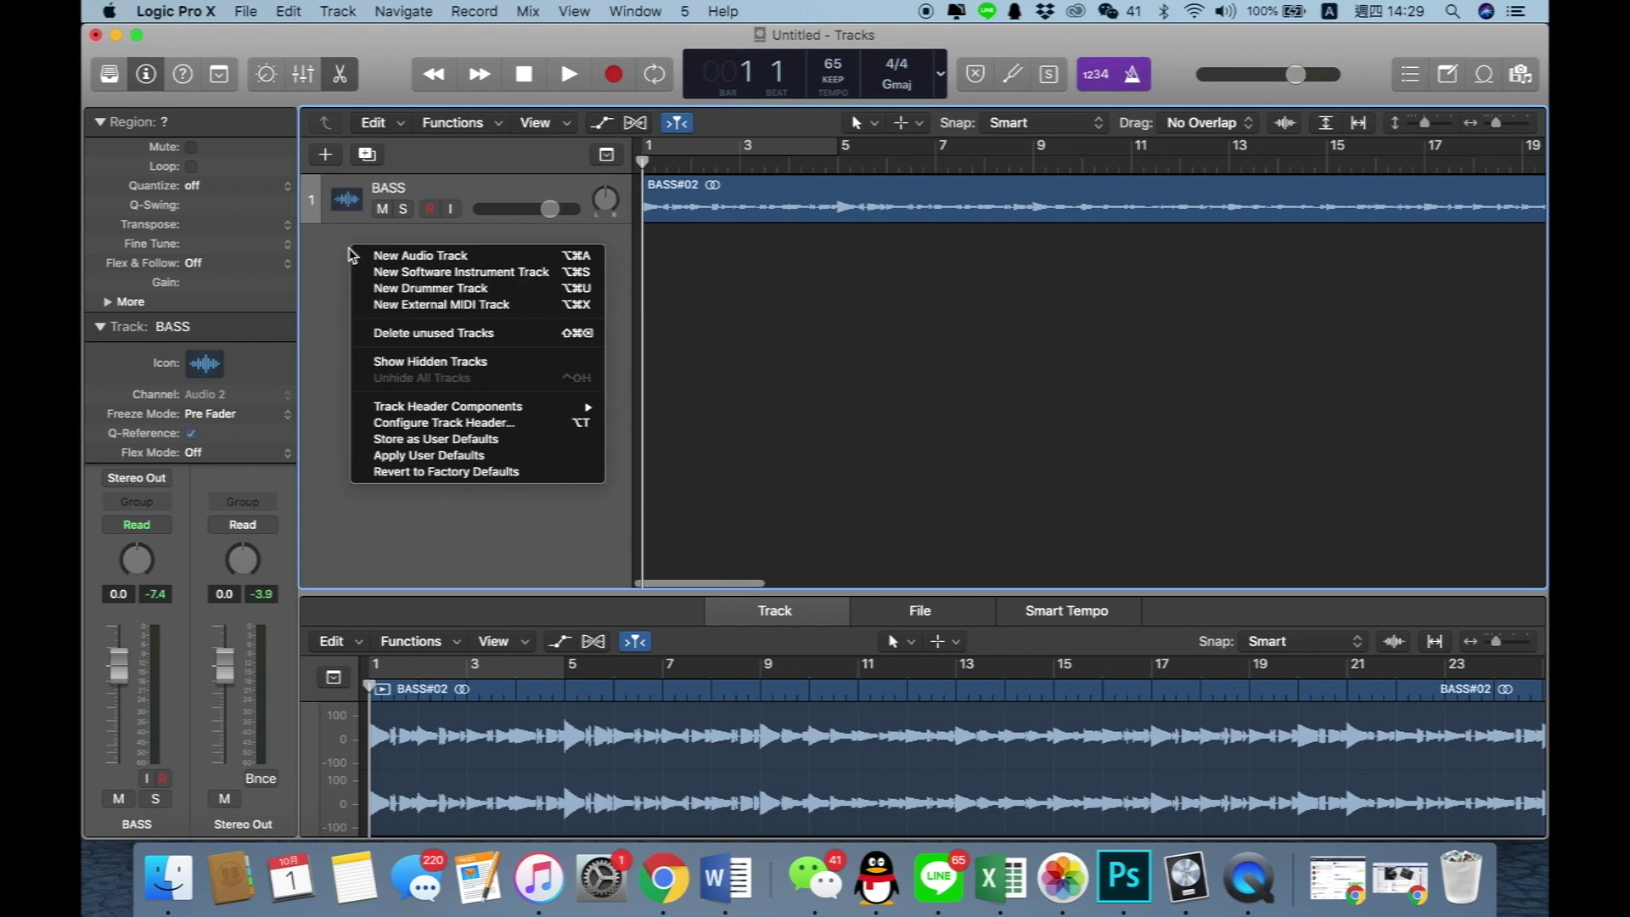
click(405, 289)
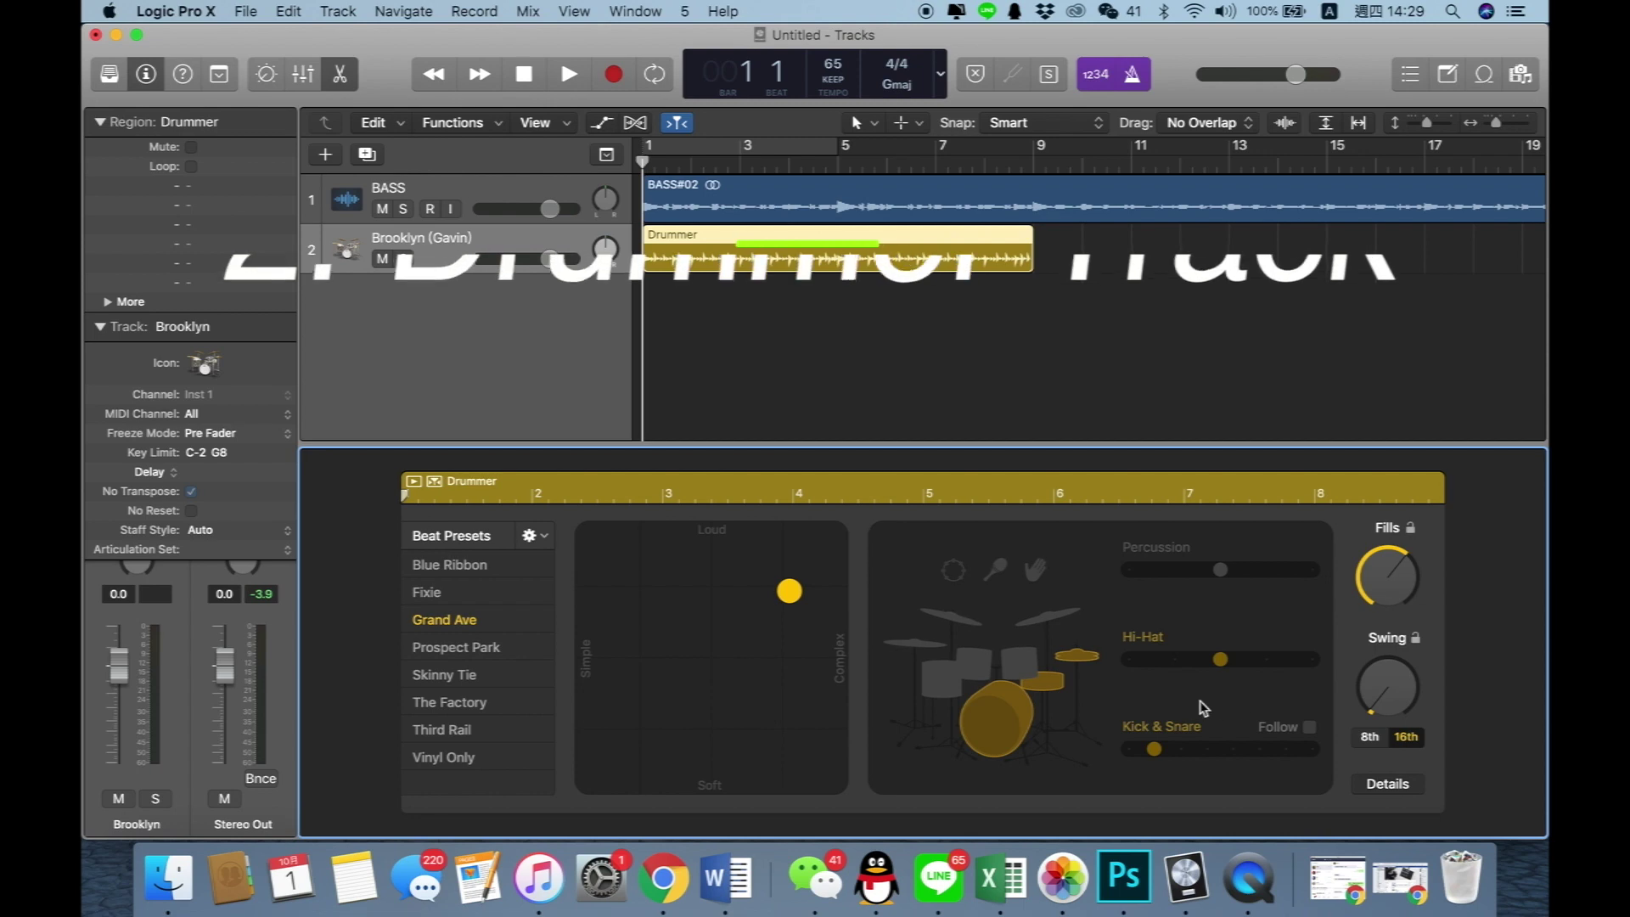
click(1310, 729)
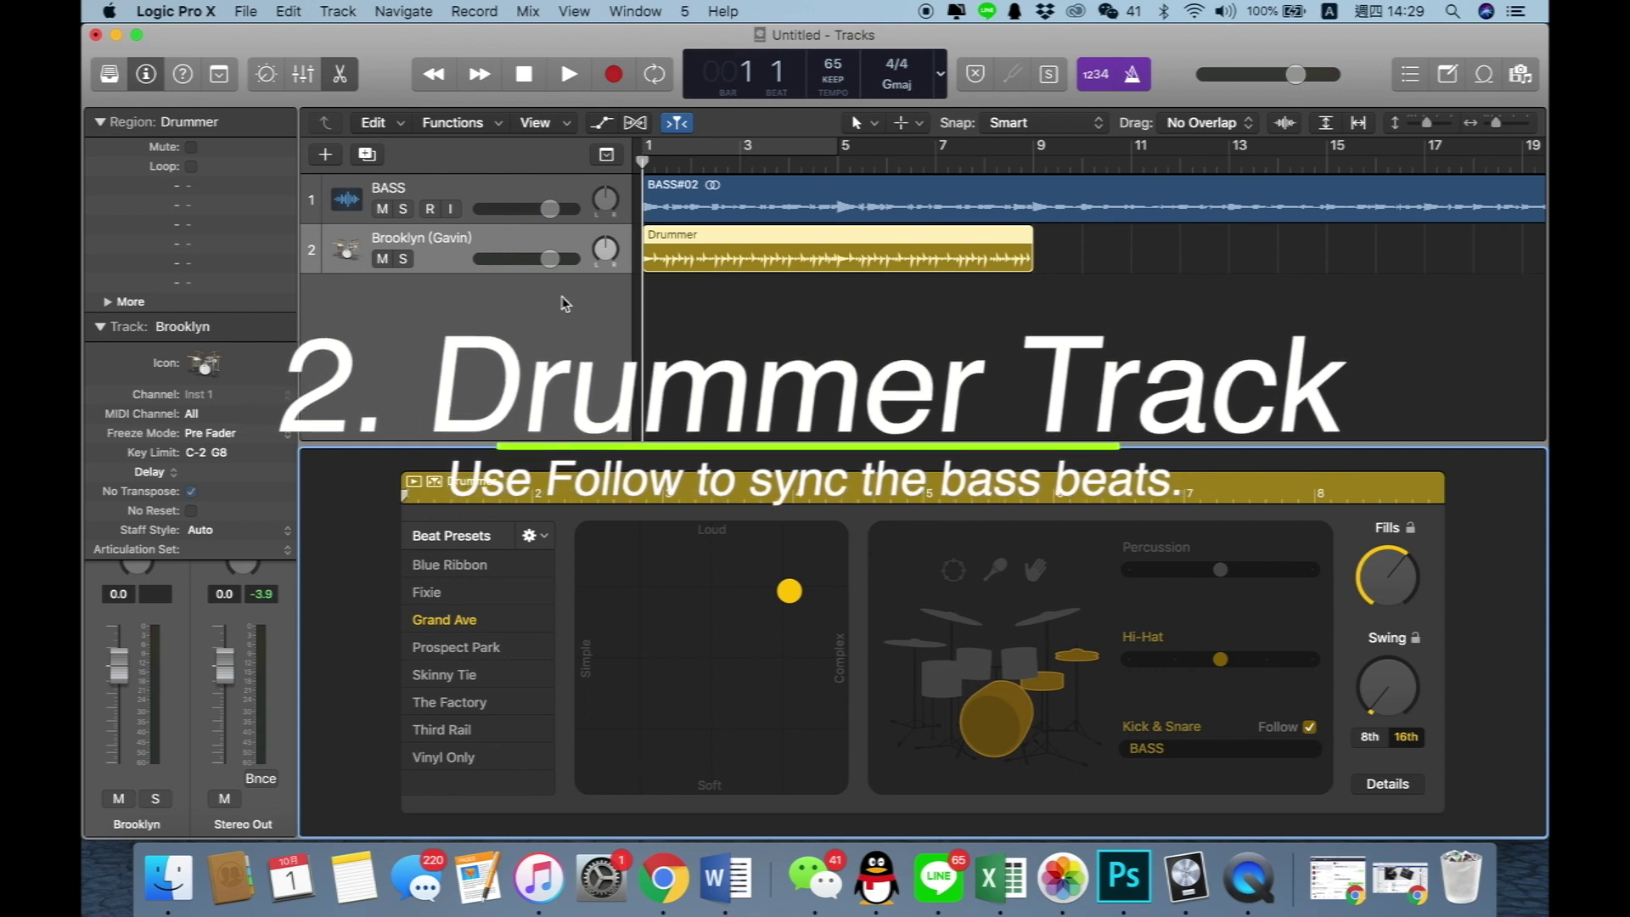
Step: Turn off the metronome and count-in, and play the bass and drums together up to bar 9
click(522, 81)
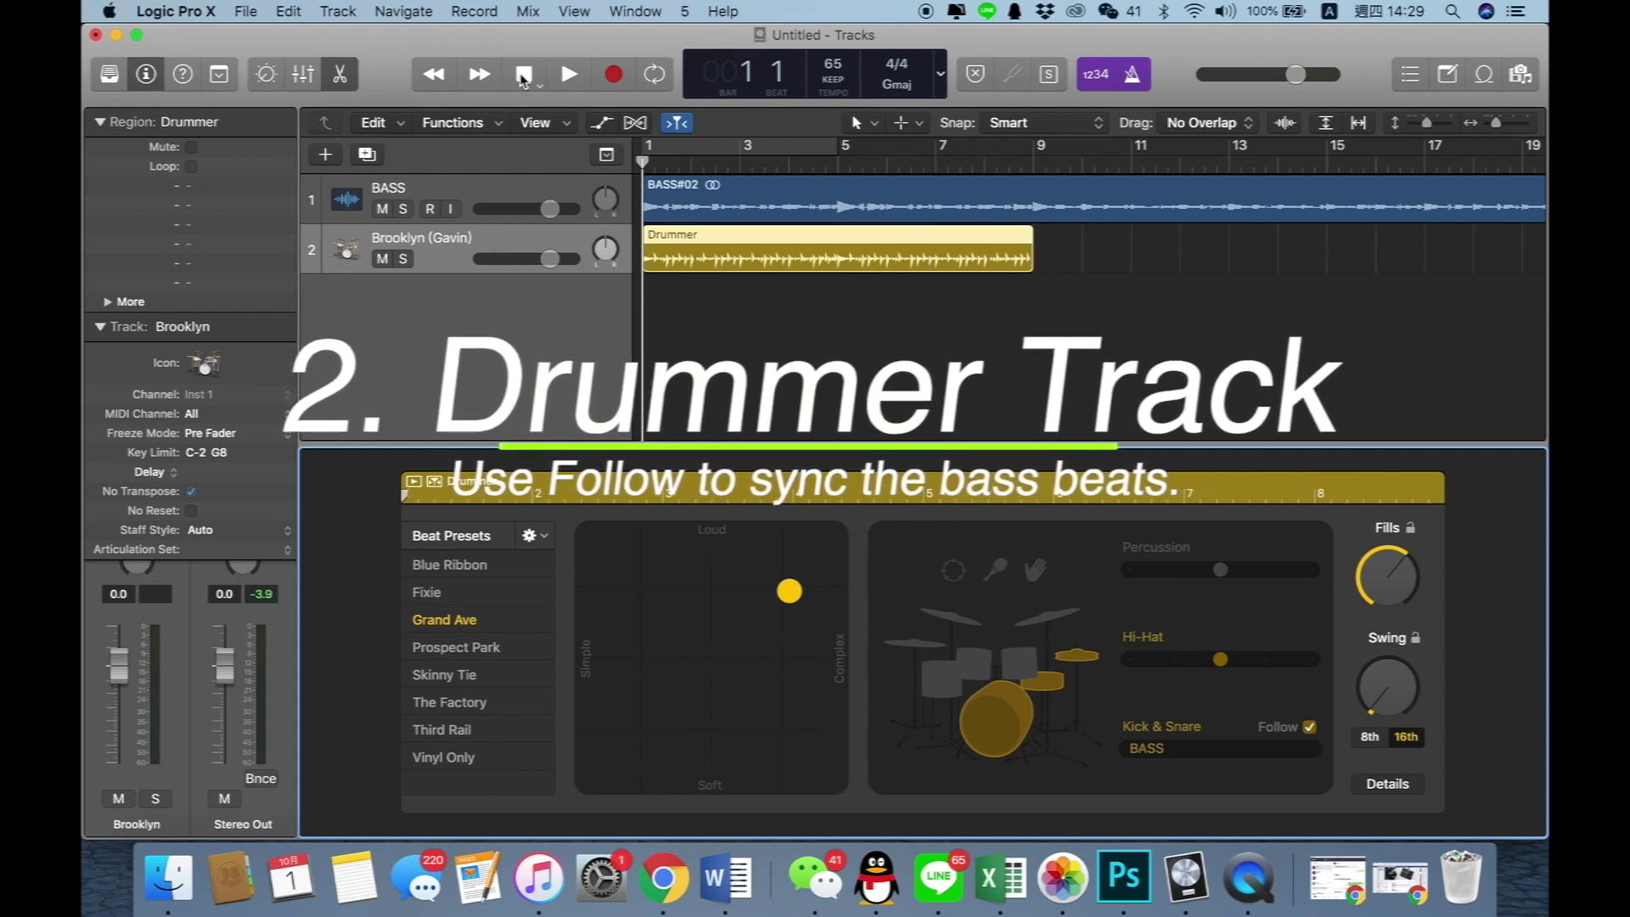
click(1129, 78)
click(1098, 75)
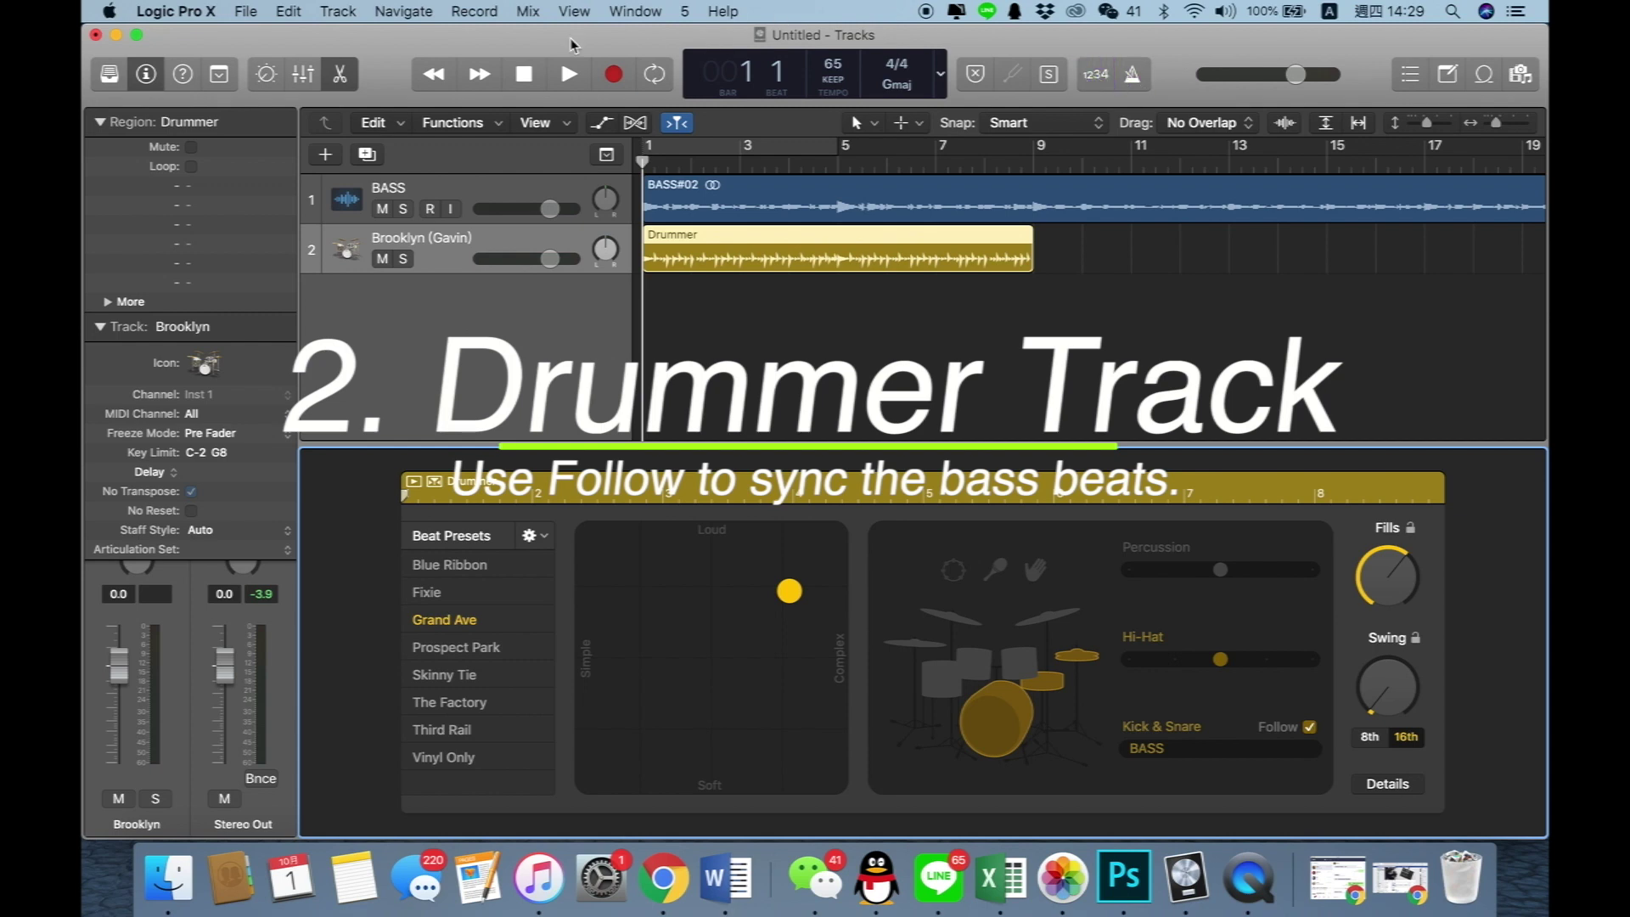
key(space)
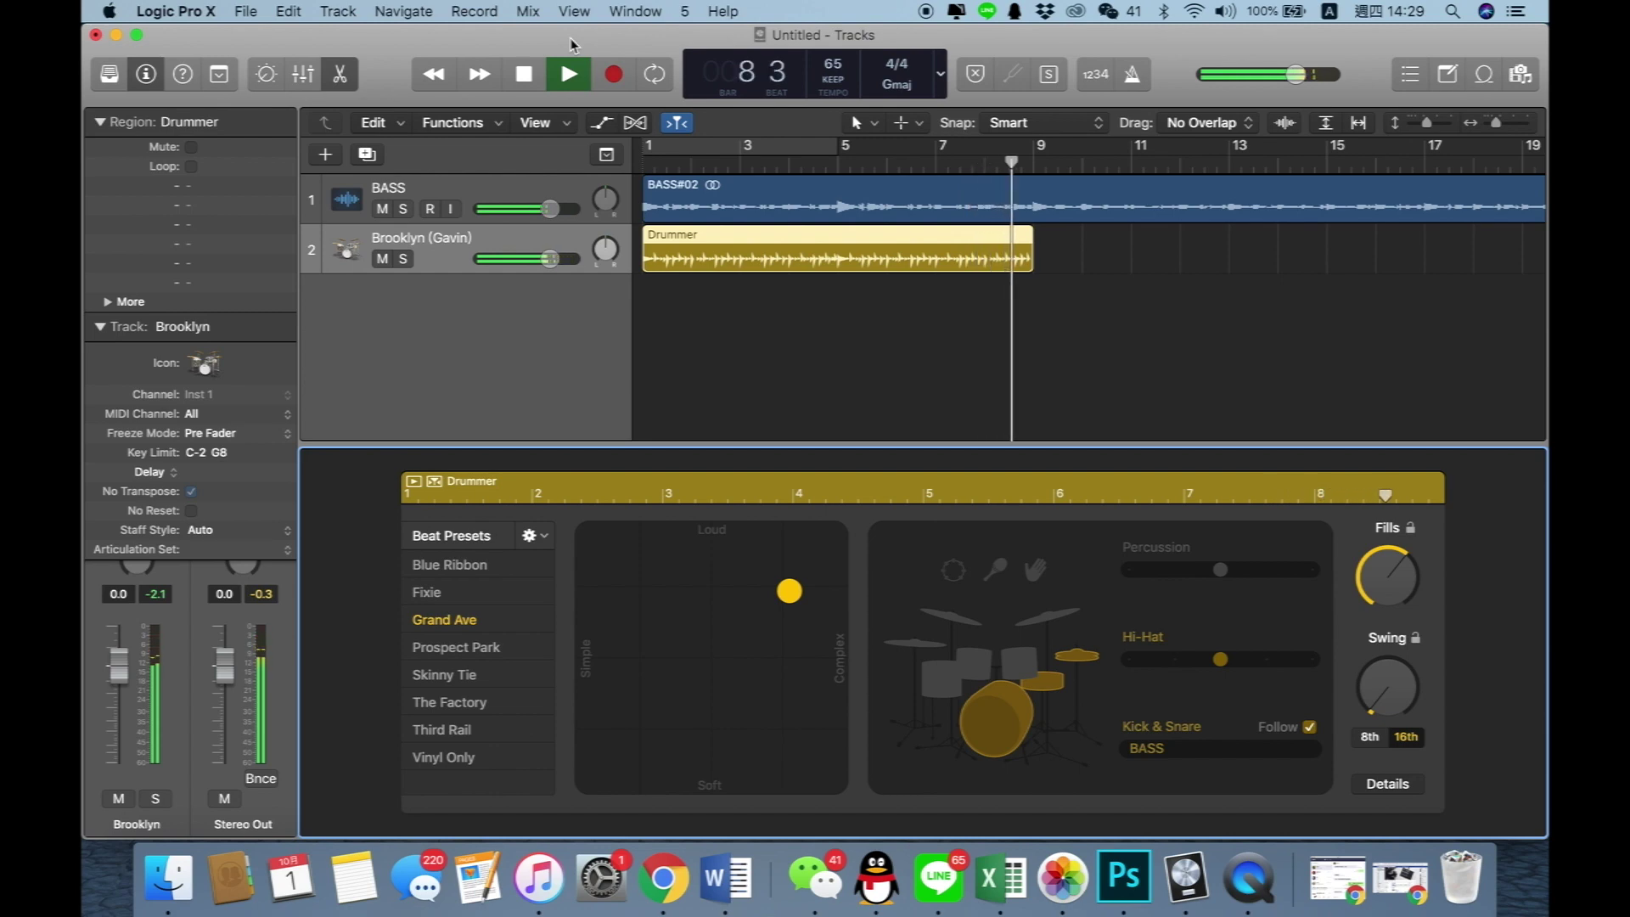
key(space)
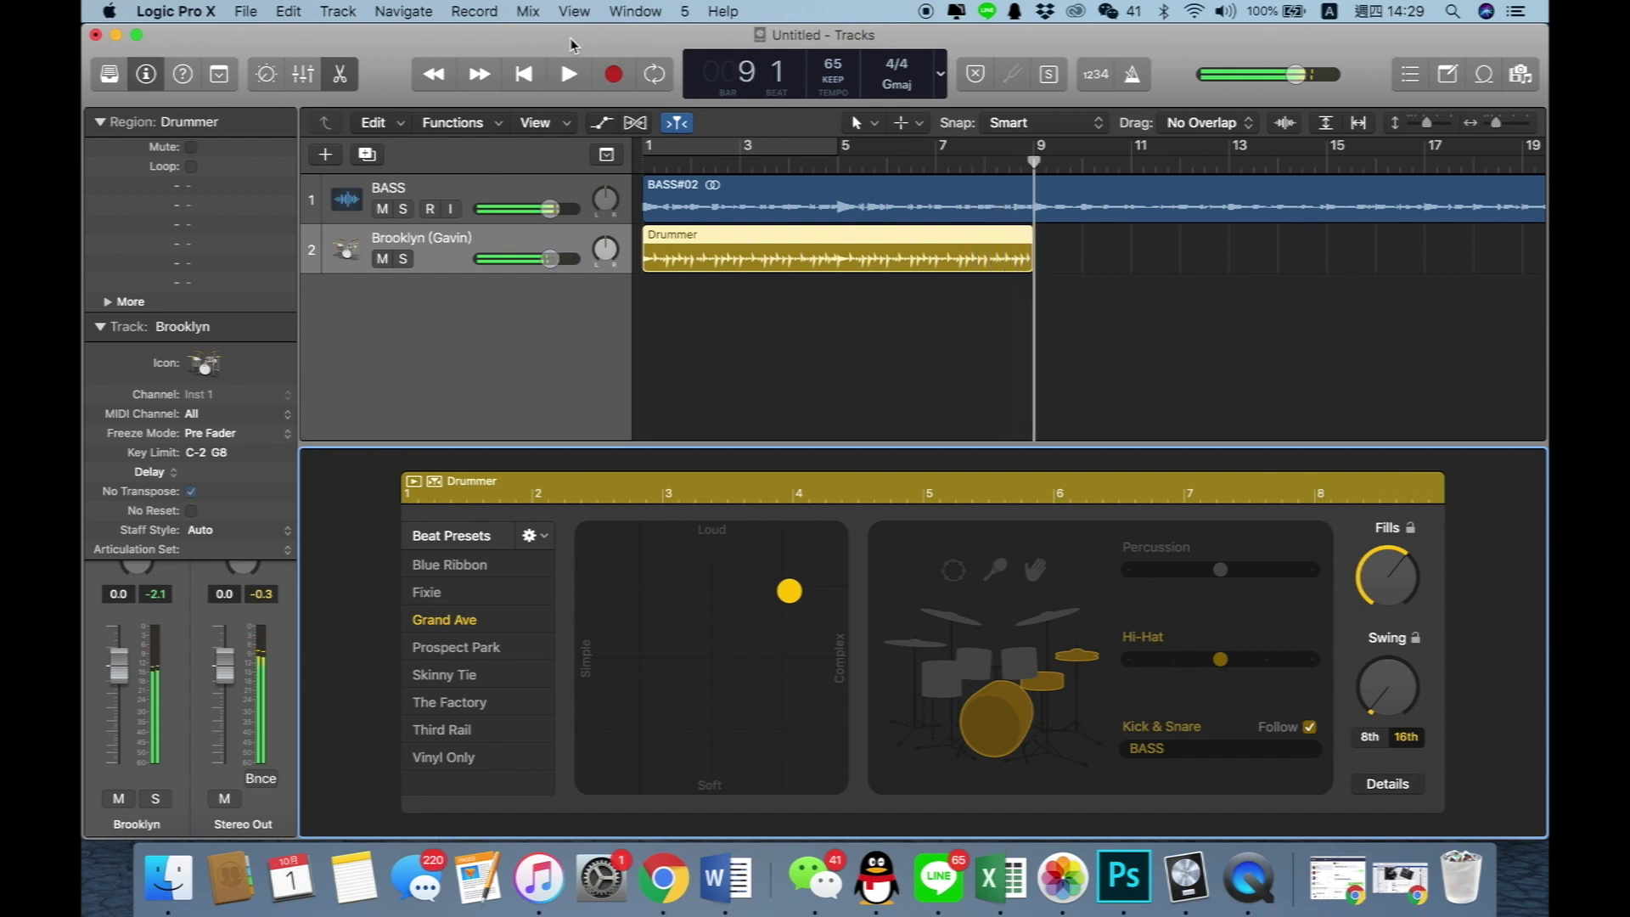
Step: Add a second Drummer region starting at bar 9 and start playback from there
click(1050, 255)
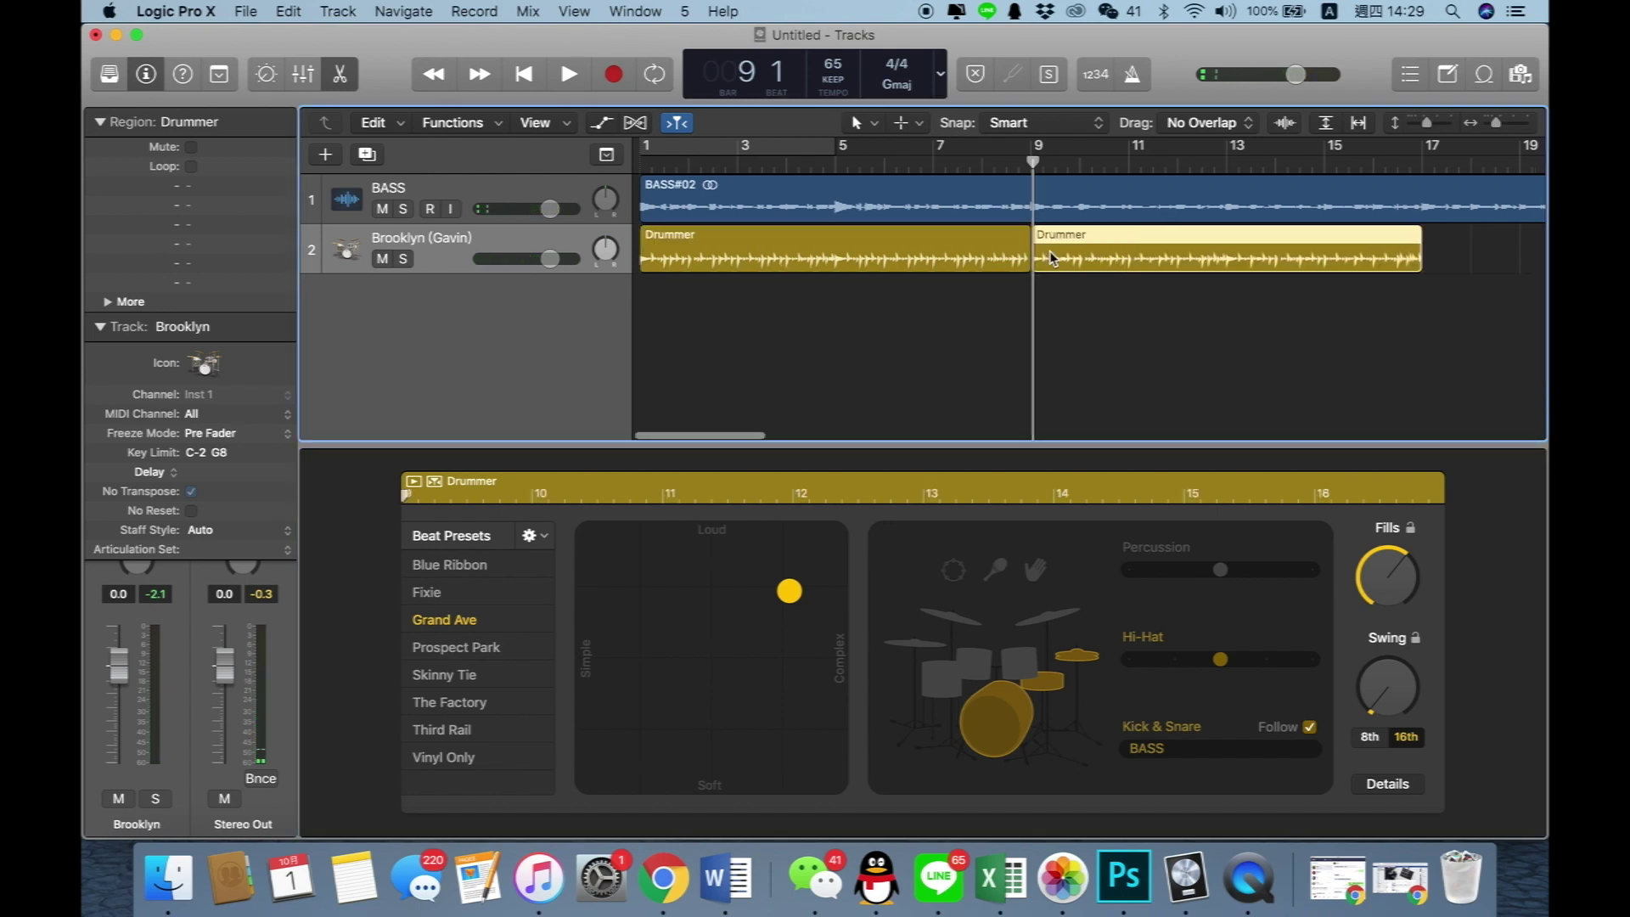
scroll(1050, 254, right, 3)
key(space)
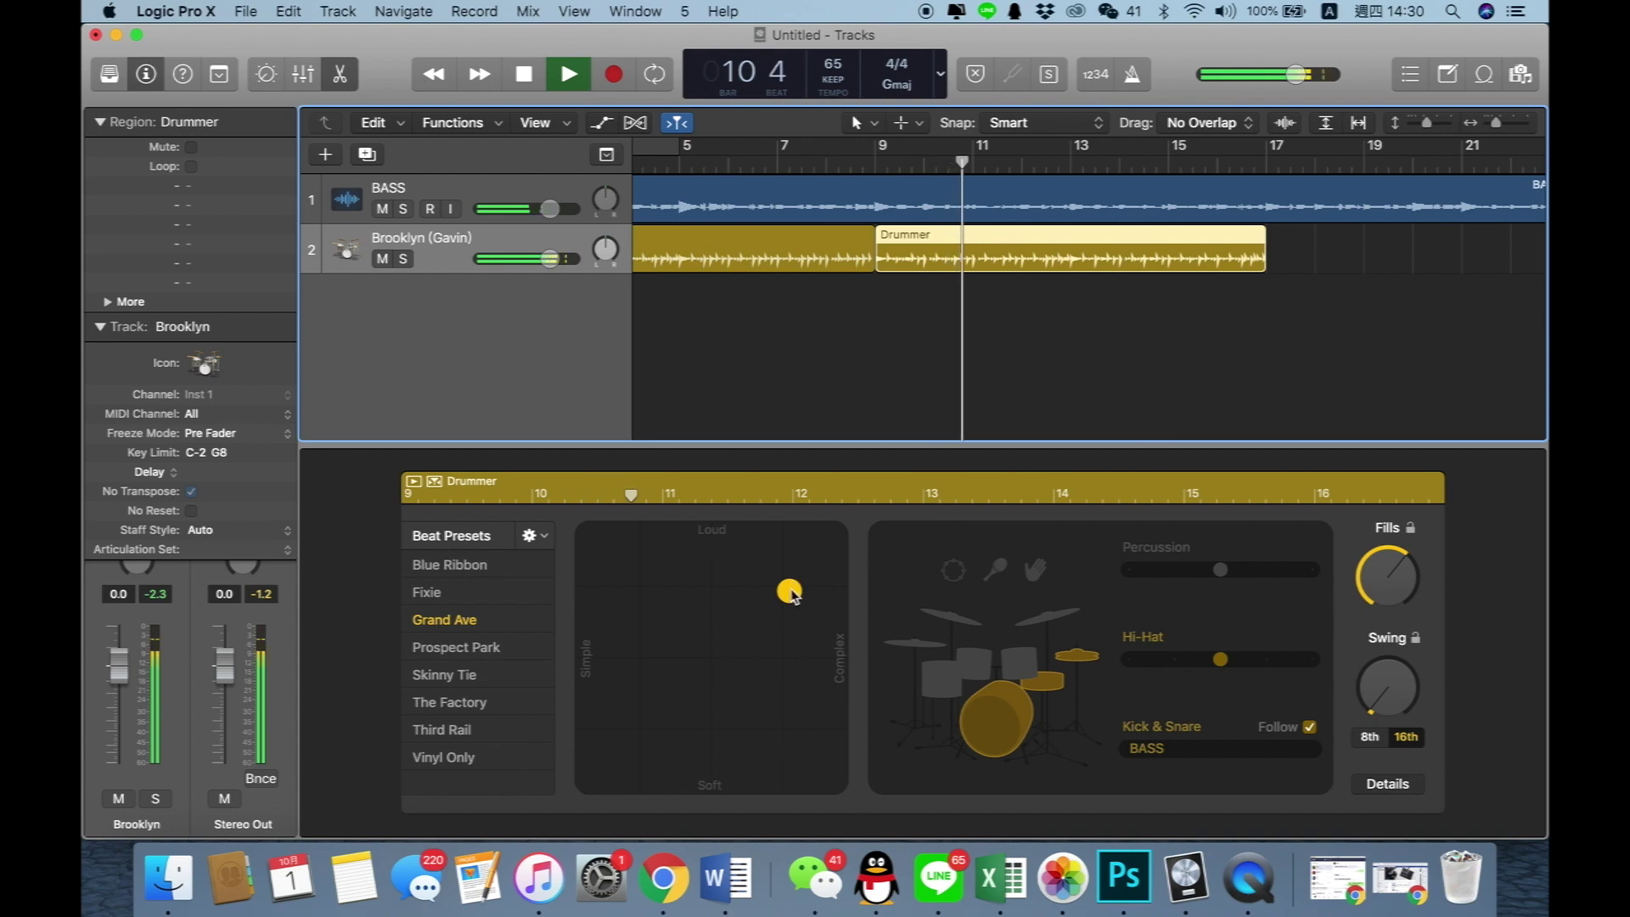
Step: Try a simpler, louder pattern and the Fixie preset on the second Drummer region, and choose the Skinny Tie preset
drag(792, 596, 696, 571)
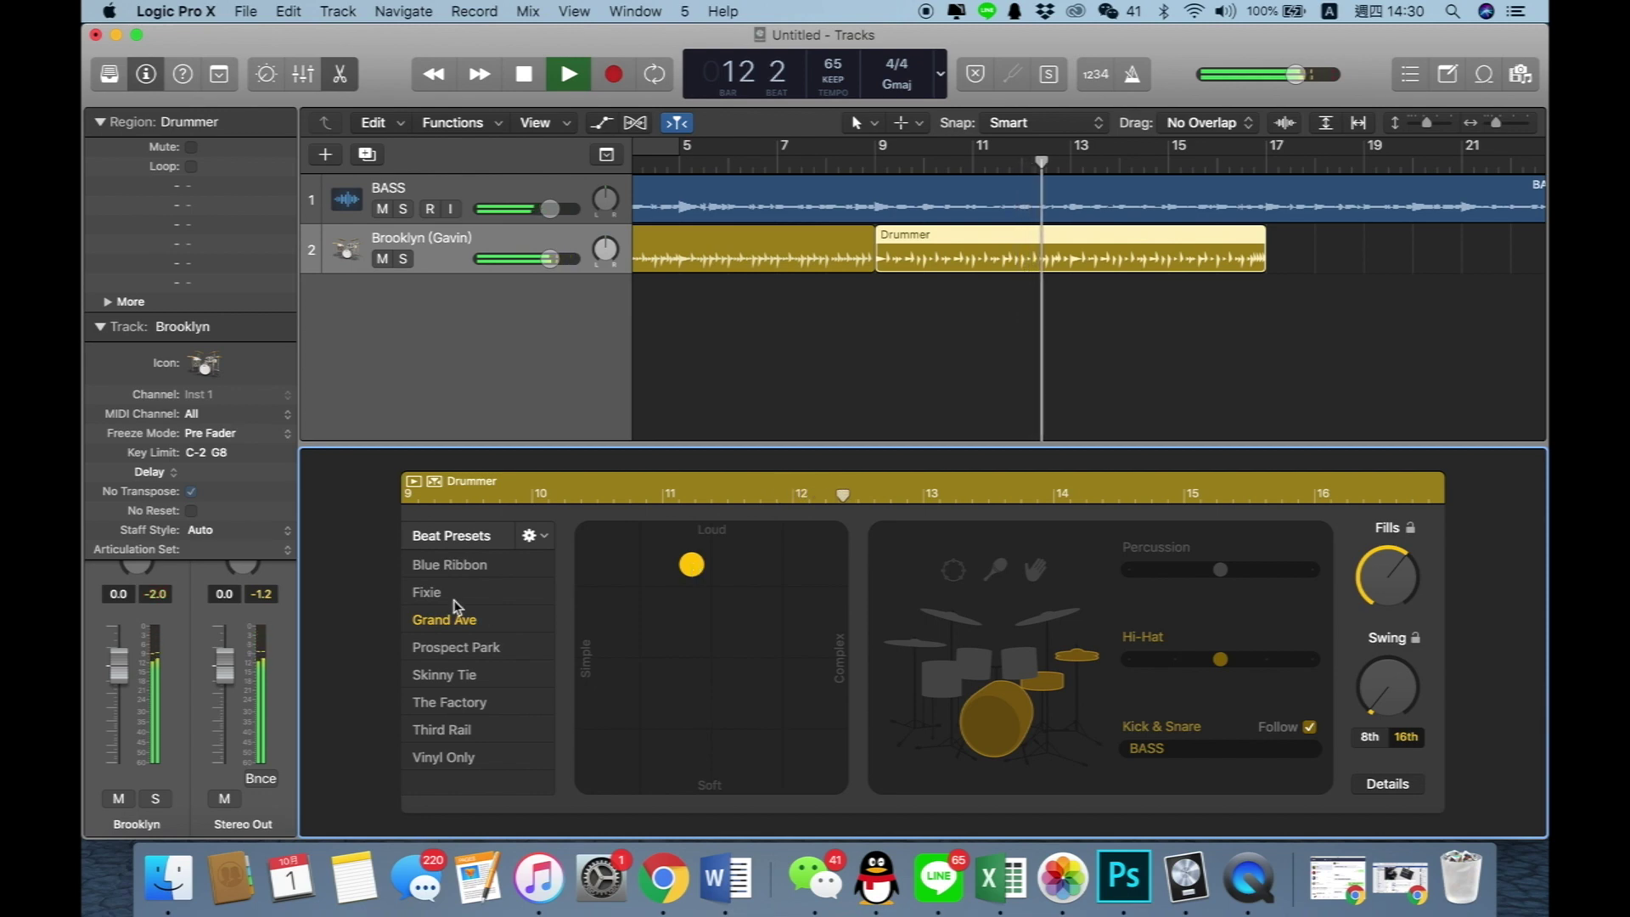
click(432, 594)
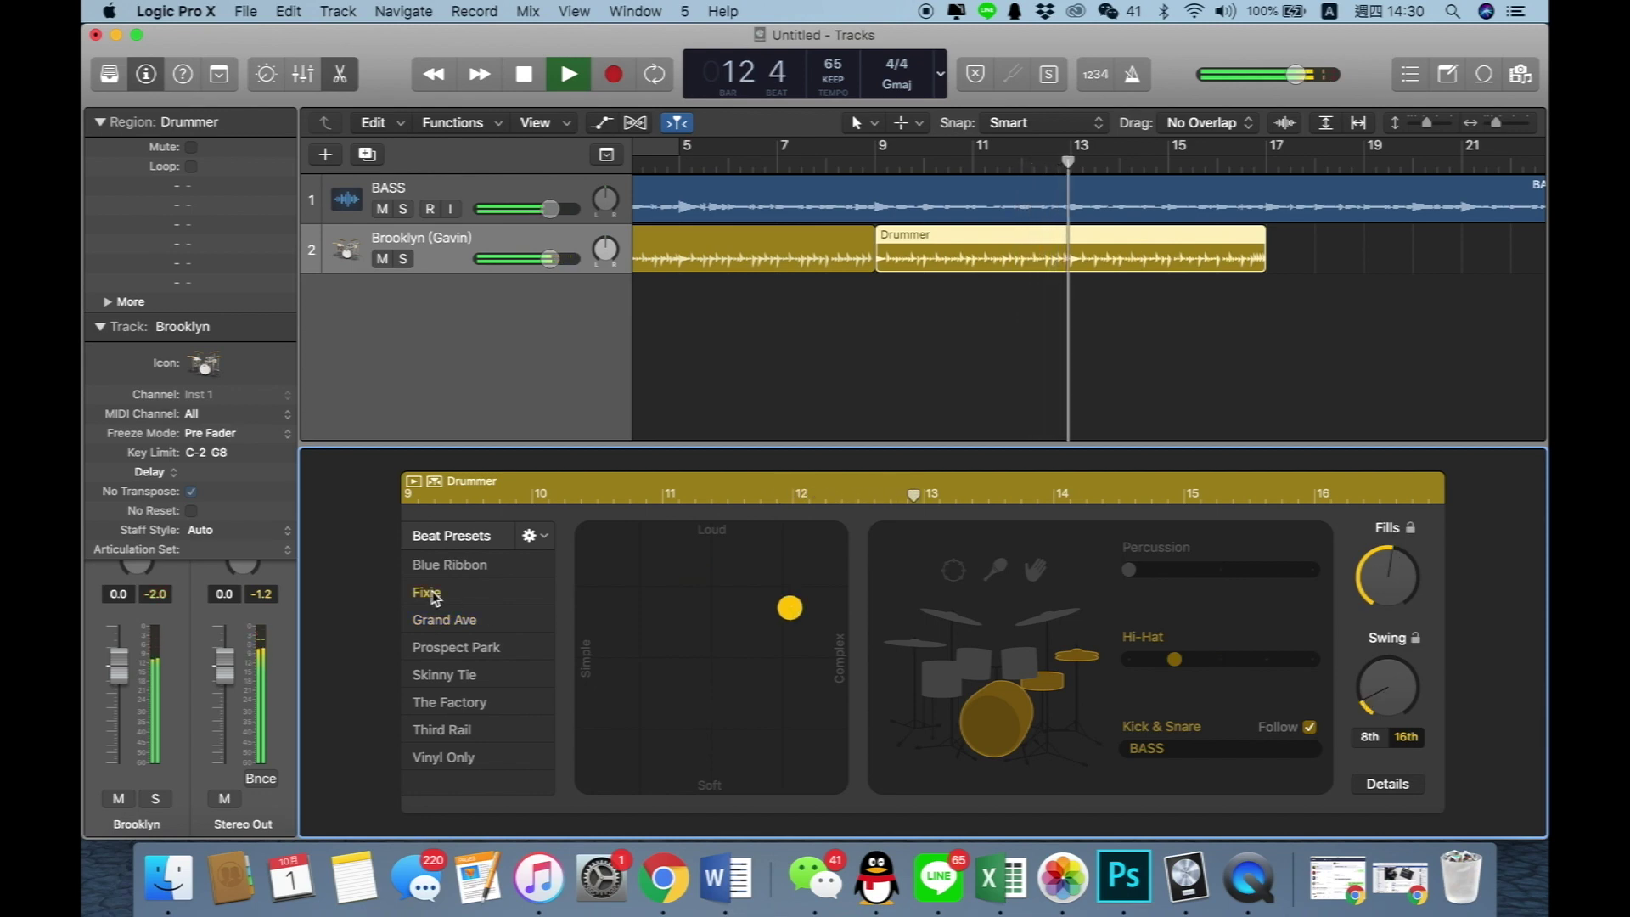
click(446, 676)
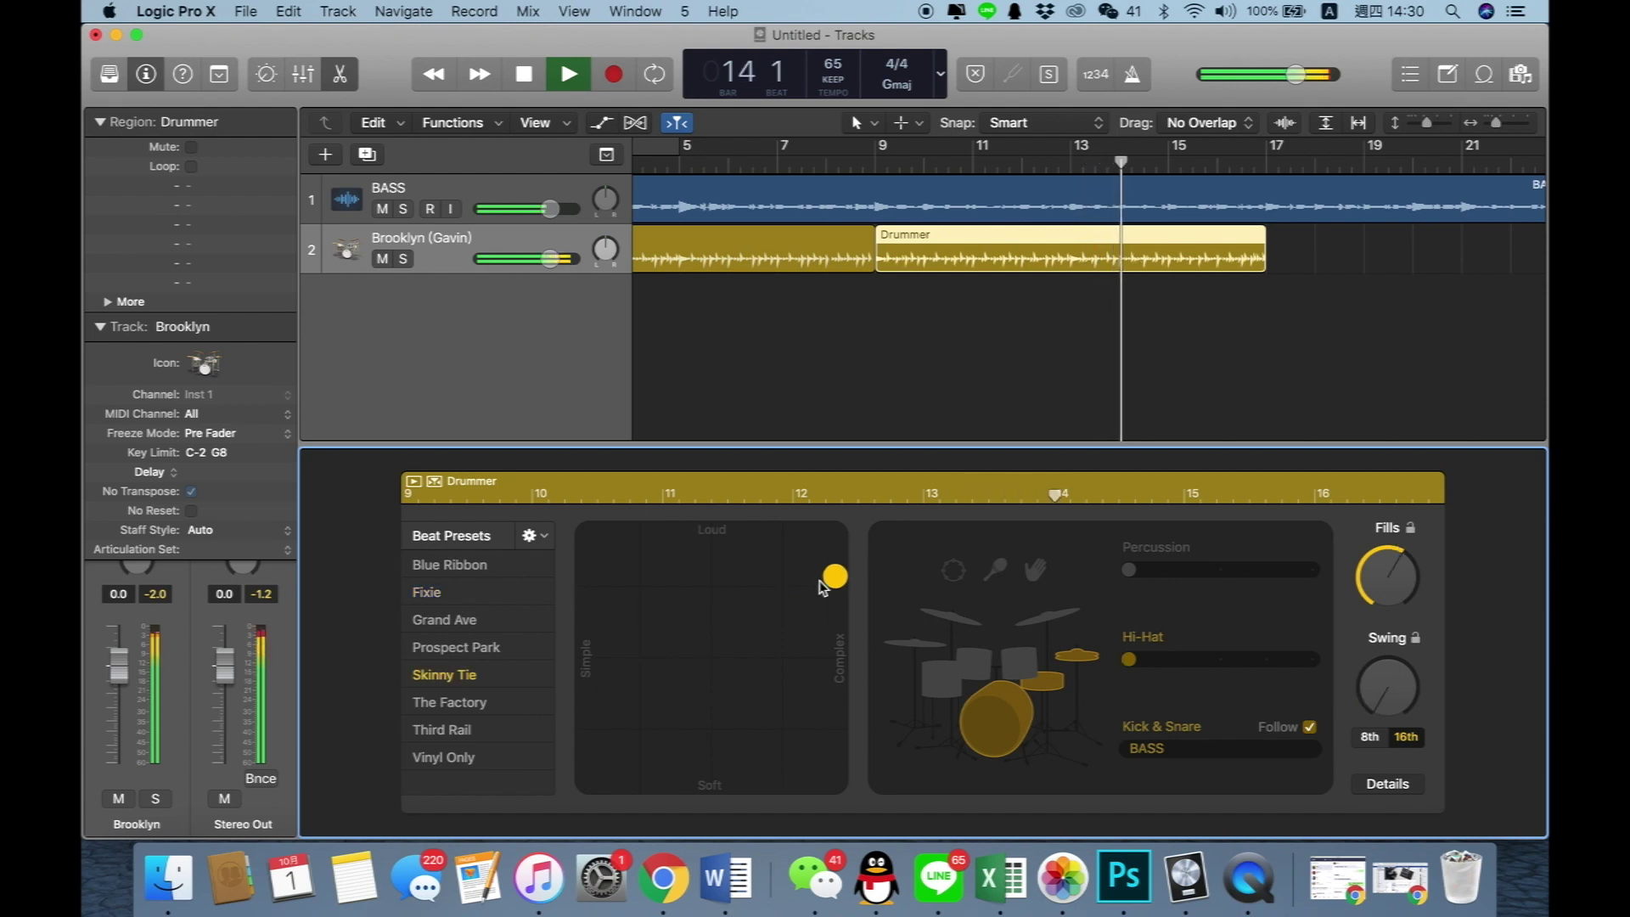